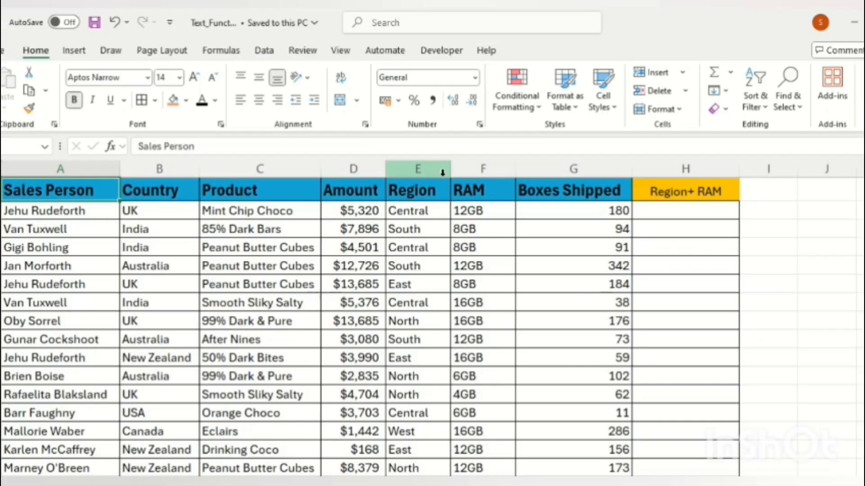
Select the Region and RAM header cells E1:F1
key("Down")
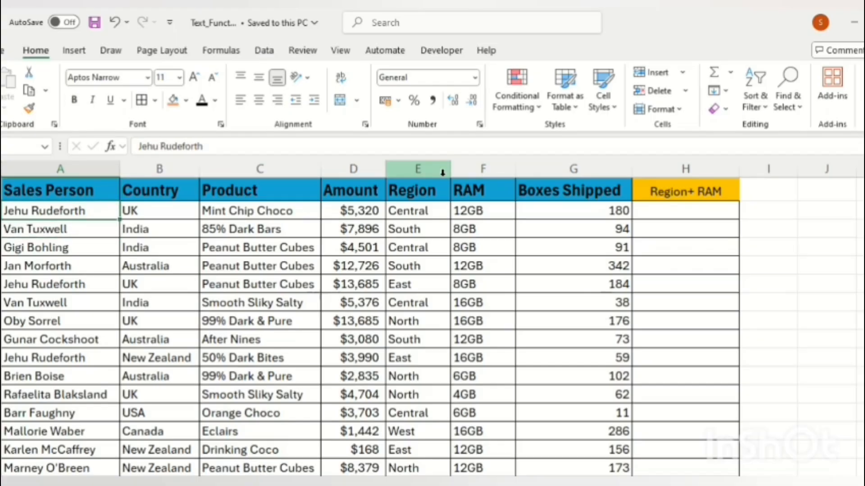
key("Up")
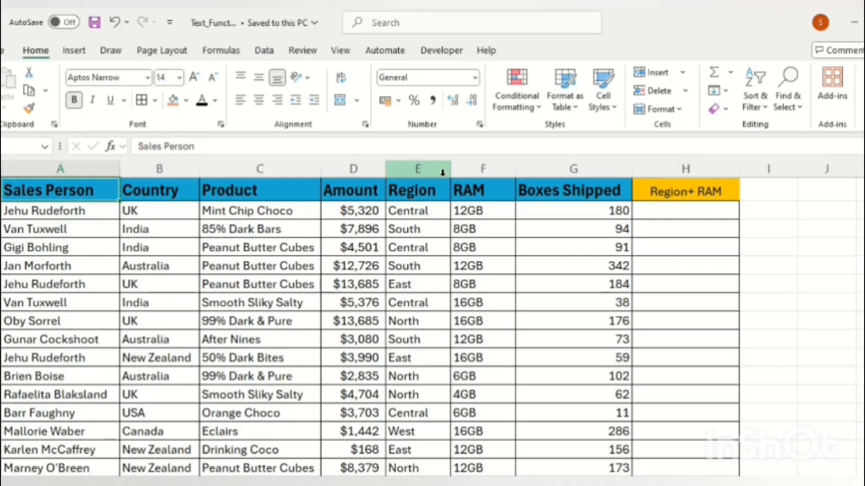
key("Down")
key("ctrl+Right")
key("Right")
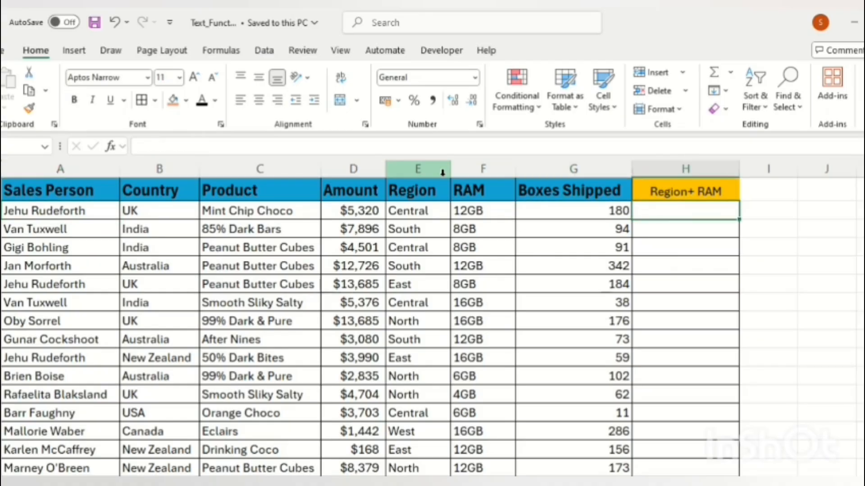
key("Left")
key("Left")
key("Left")
key("Up")
key("ctrl+Left")
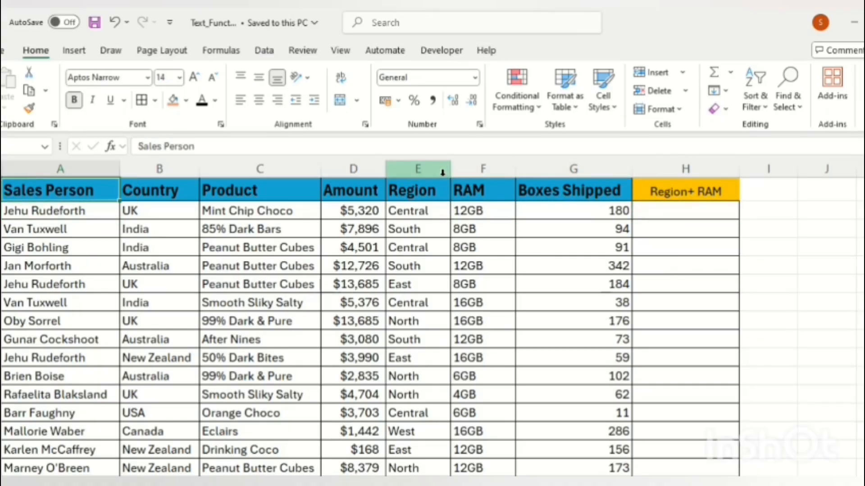
key("Right")
key("Right")
key("Right")
key("Right")
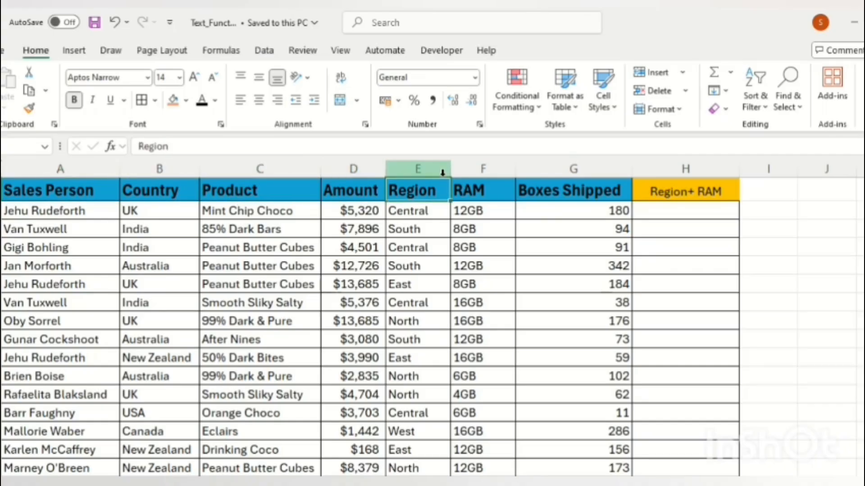
key("shift+Right")
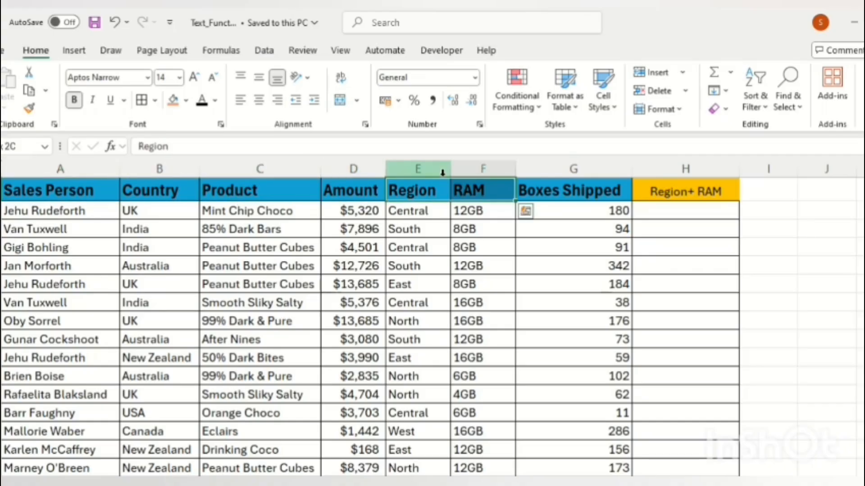
Fill the Region and RAM headers with a darker grey tint from Fill Color
key("alt")
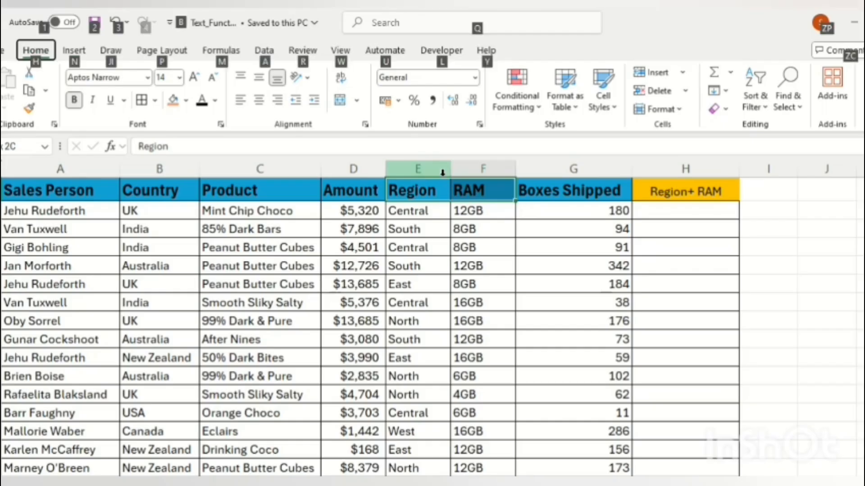
key("h")
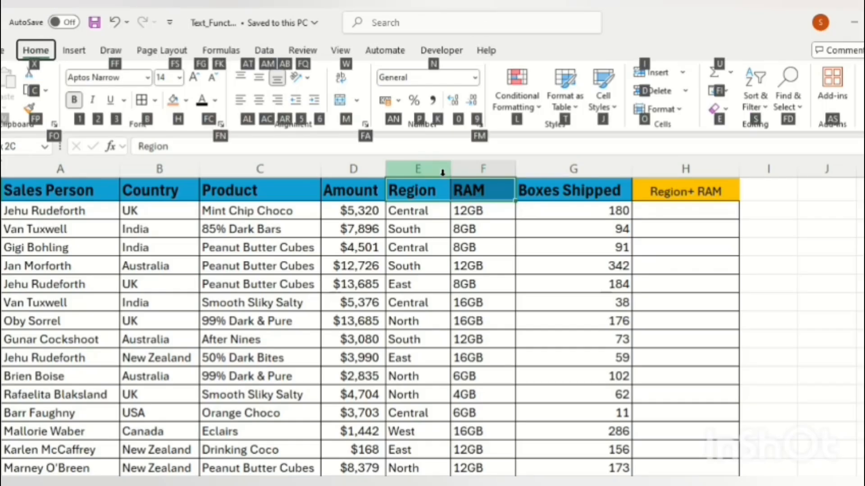
key("h")
key("Down")
key("Down")
key("Down")
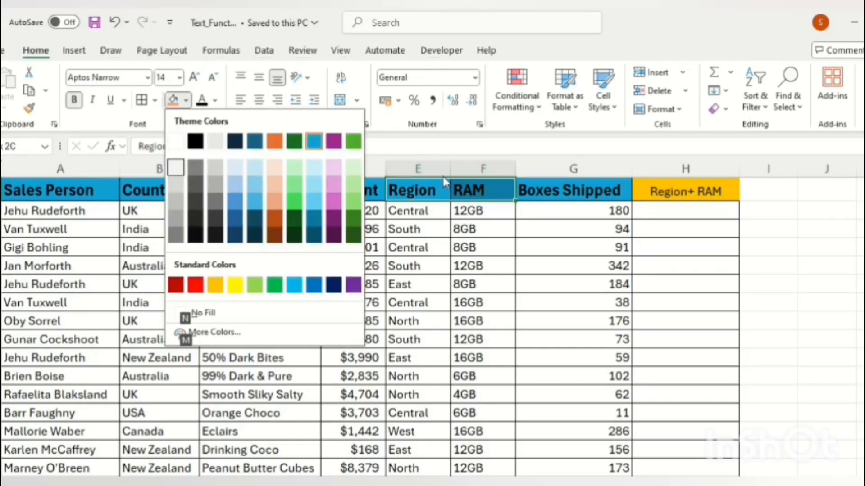
key("Down")
key("Return")
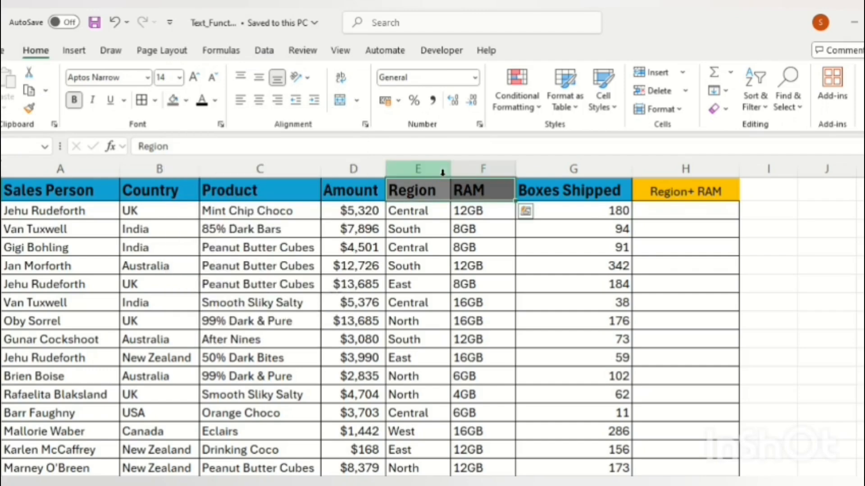
key("Right")
key("Right")
key("Left")
key("Left")
key("Left")
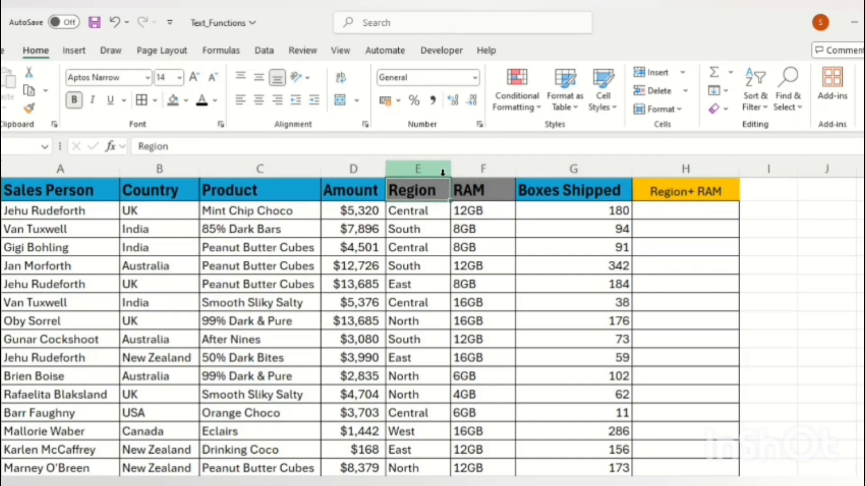
key("Right")
key("Right")
key("Right")
key("Down")
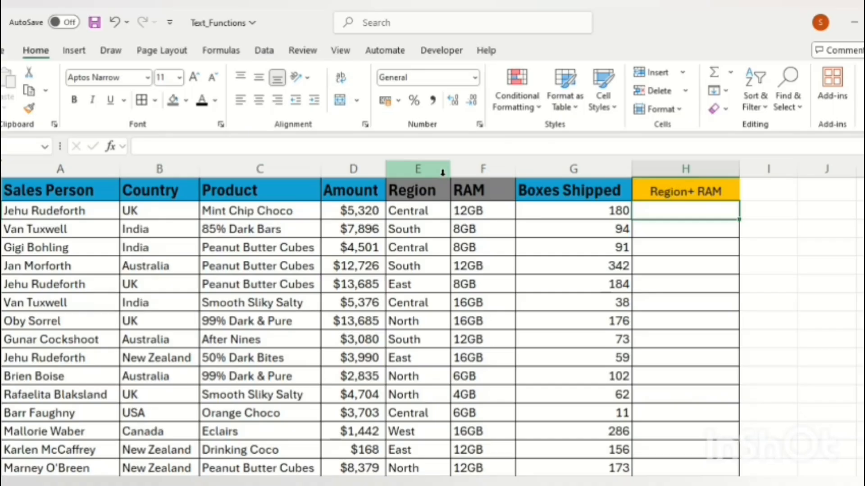
Enter =TEXTJOIN("-",TRUE,E2,F2) in H2 to get Central-12GB
type("=te")
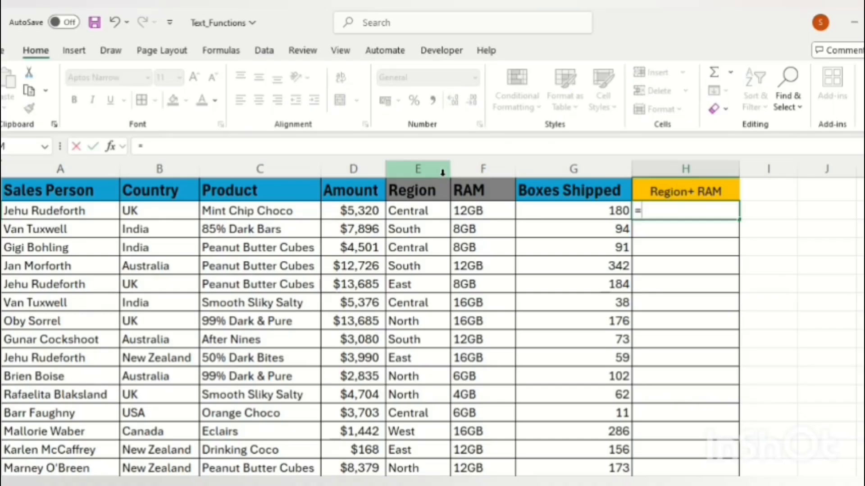
key("Down")
key("Down")
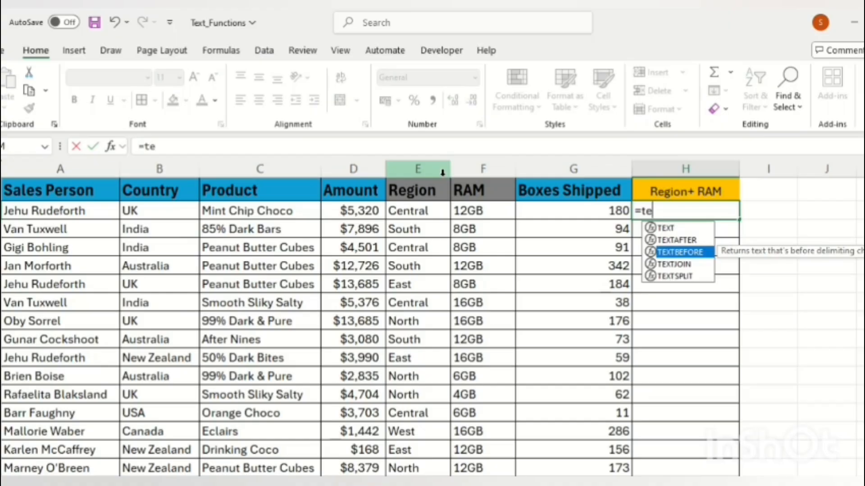
key("Down")
key("Tab")
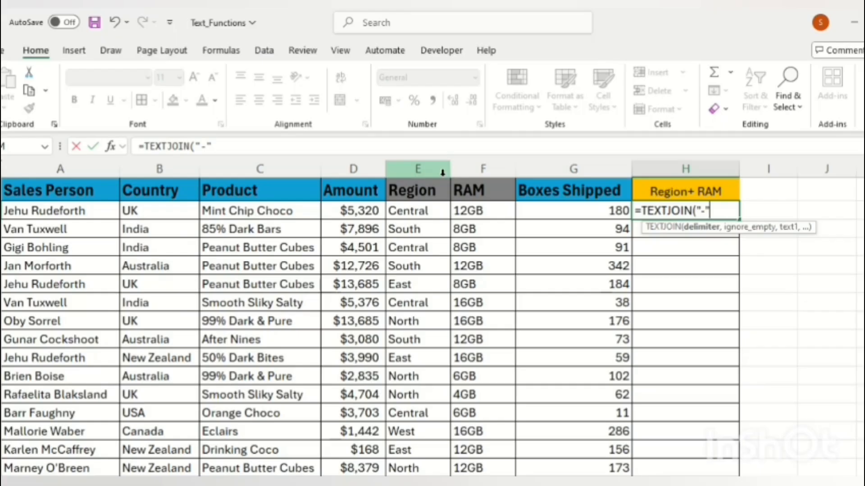
type(",")
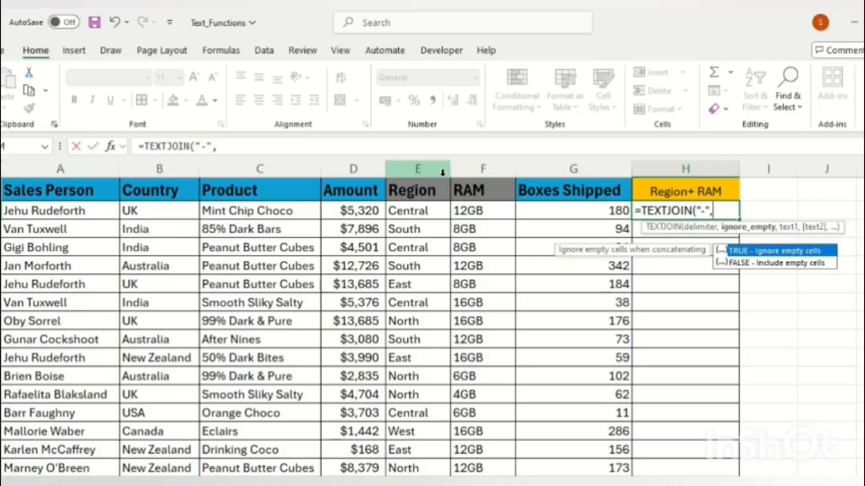
key("Tab")
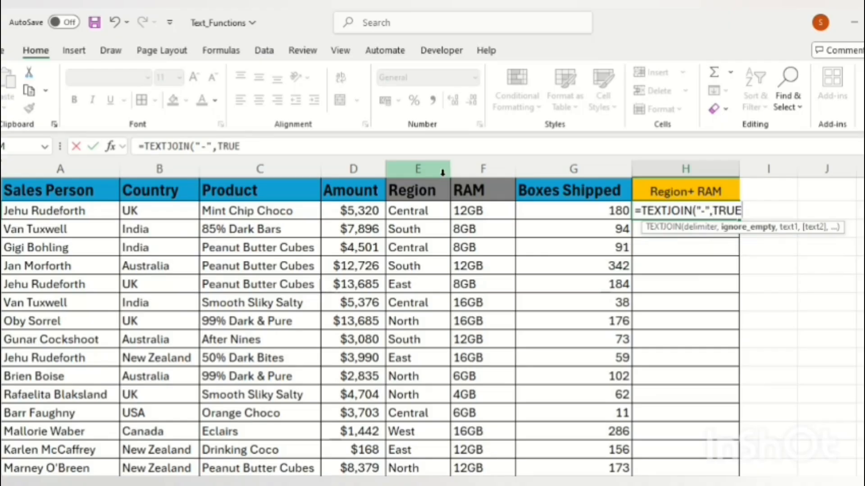
type(",")
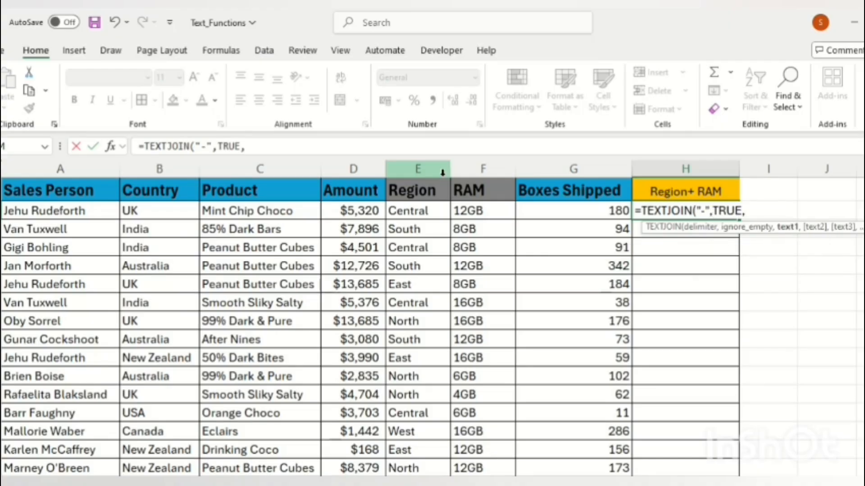
key("Left")
key("Left")
key("Left")
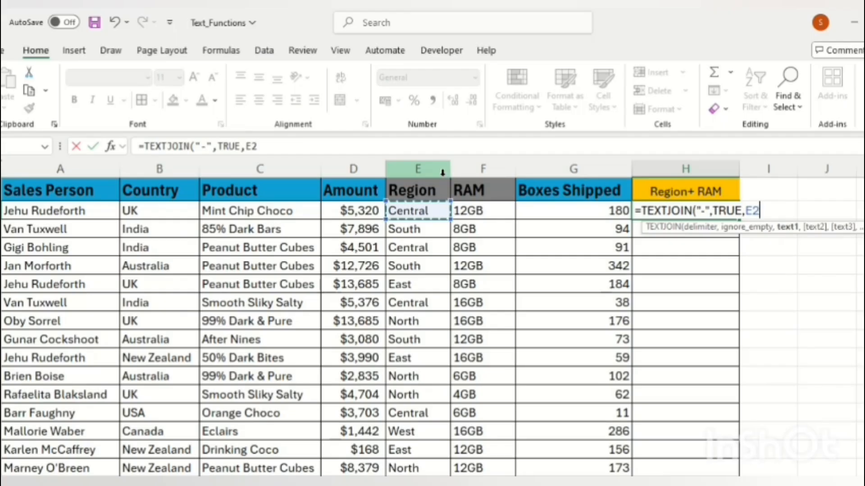
type(",")
key("Left")
key("Left")
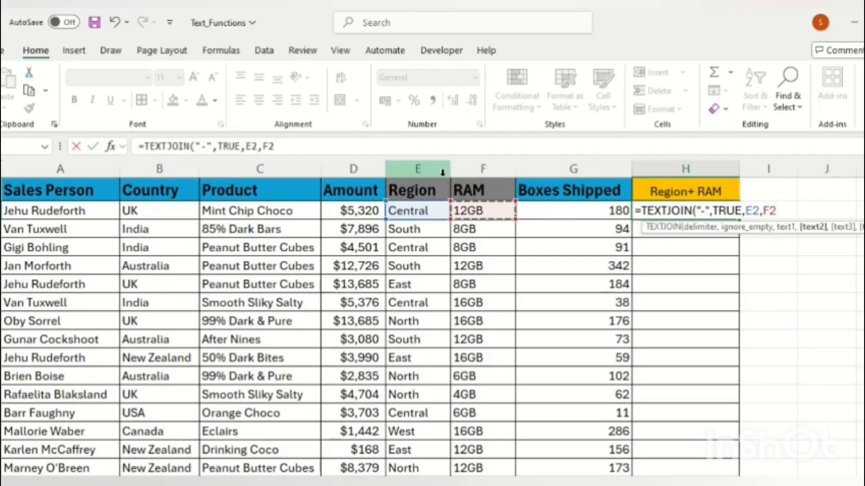
type(")")
key("Return")
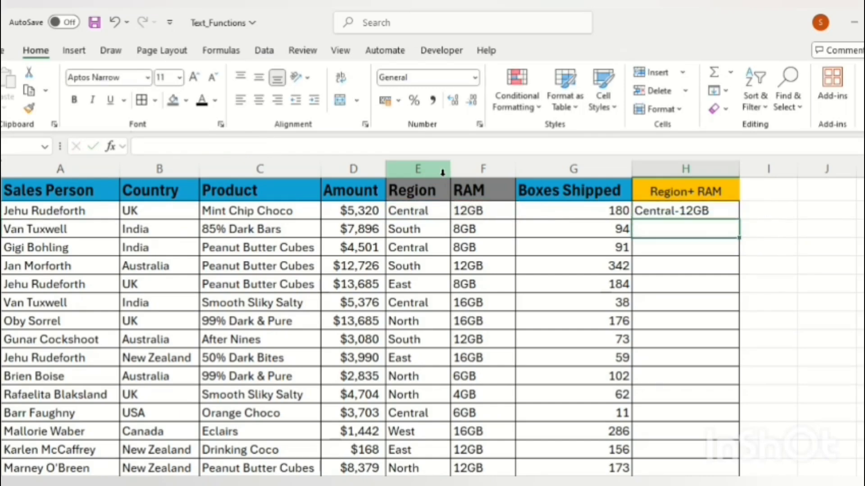
Fill the TEXTJOIN formula down from H2 to H16
key("Up")
key("Left")
key("ctrl+Down")
key("Right")
key("ctrl+shift+Up")
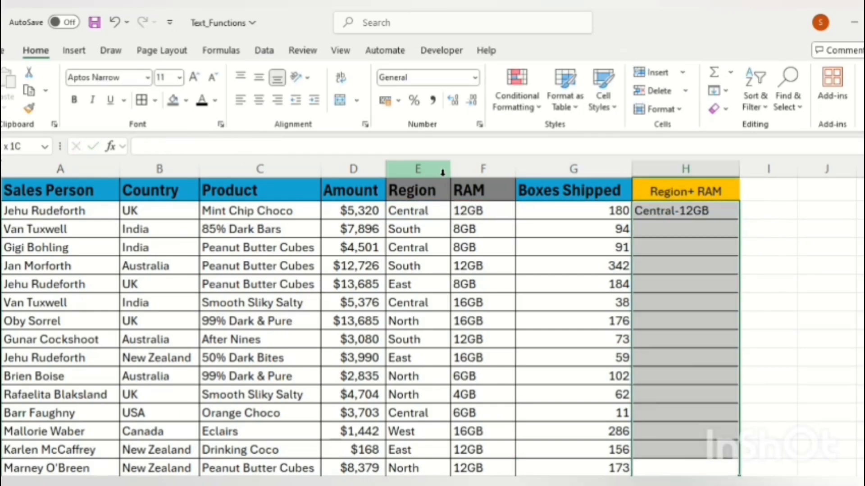
key("ctrl+d")
key("ctrl+Up")
key("Down")
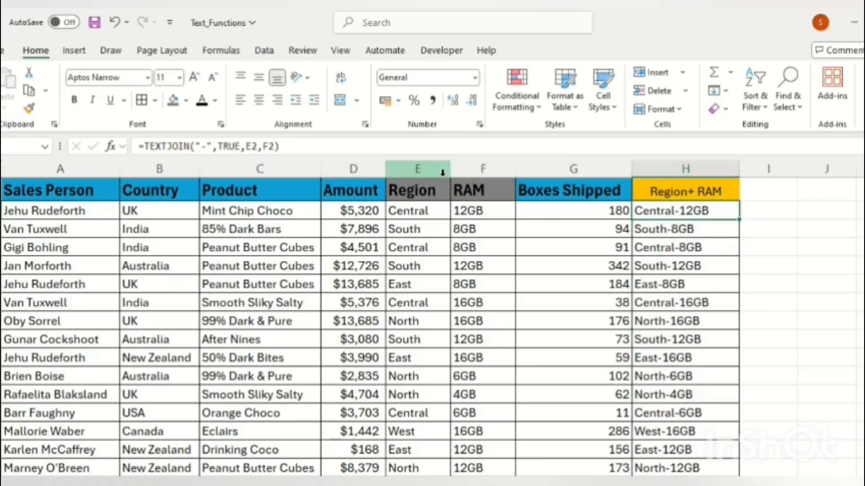
Save the workbook and move to the Product-Brand sheet
key("ctrl+s")
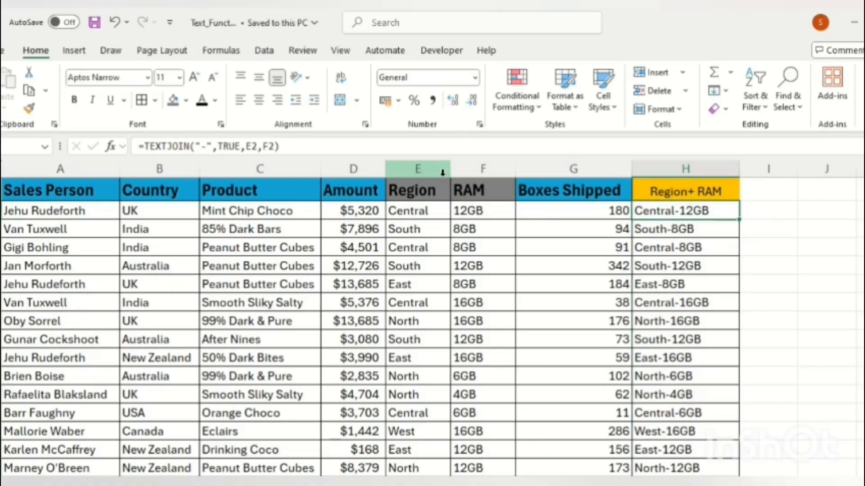
key("Left")
key("Left")
key("Left")
key("shift+Right")
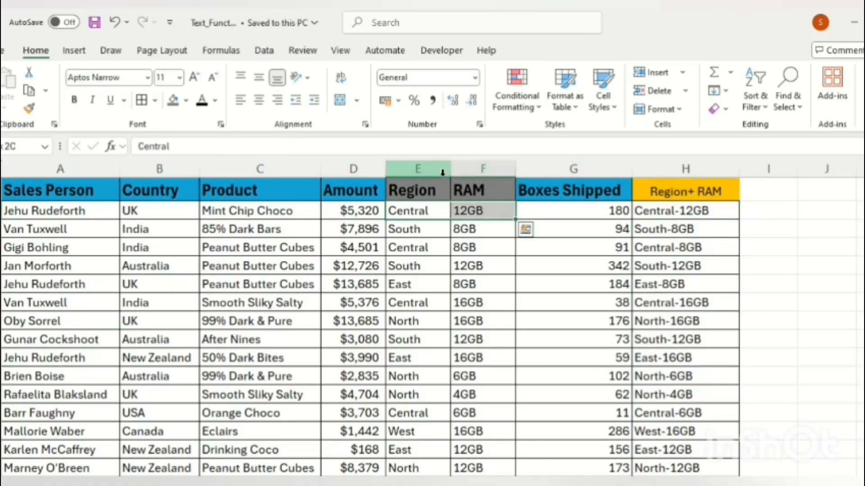
key("Right")
key("Right")
key("Right")
key("Right")
key("Right")
key("Right")
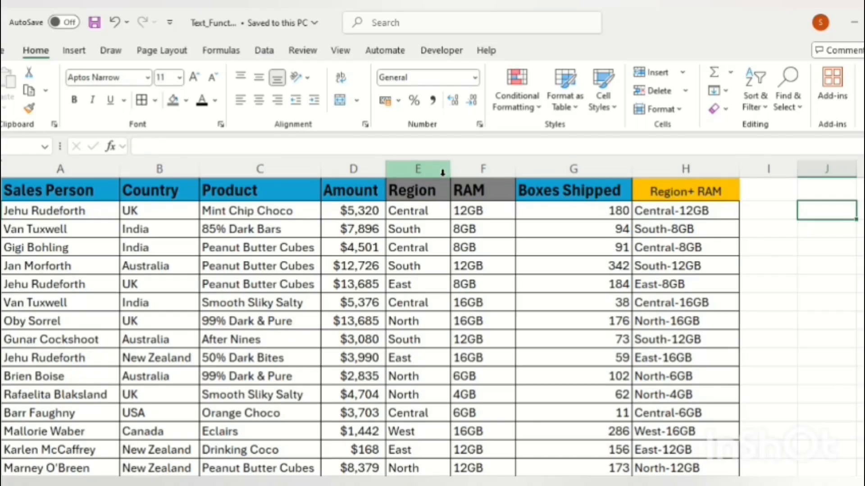
key("ctrl+Page_Down")
key("ctrl+Right")
Settle on cell D2 under the Product header and start a formula with =
key("Left")
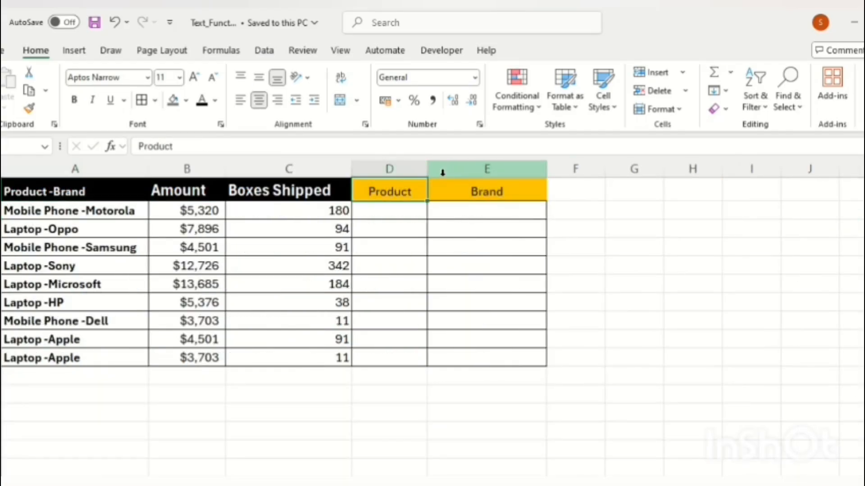
key("Down")
key("Up")
key("Down")
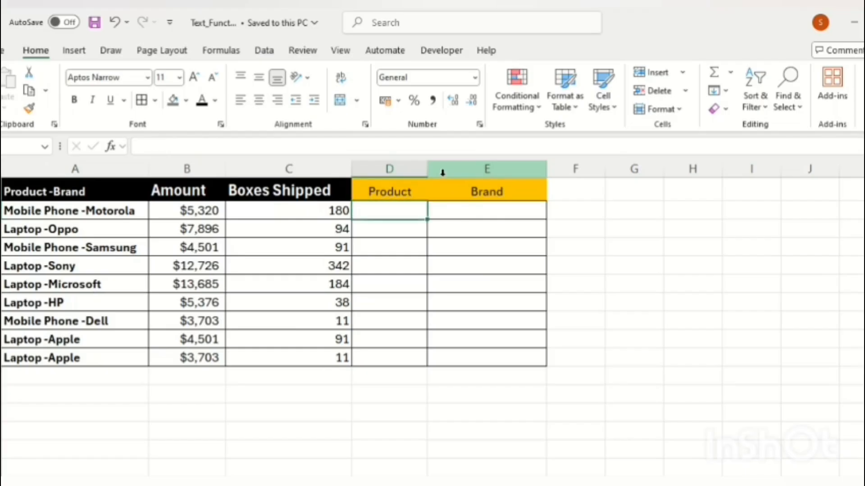
key("Up")
key("Down")
key("Up")
key("Down")
type("=")
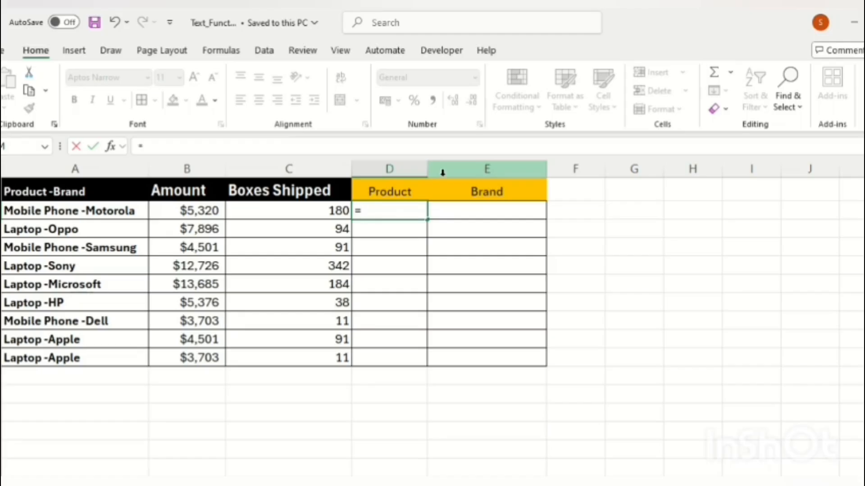
Enter =TEXTSPLIT(A2,"-",,TRUE) in D2 to split product and brand
type("te")
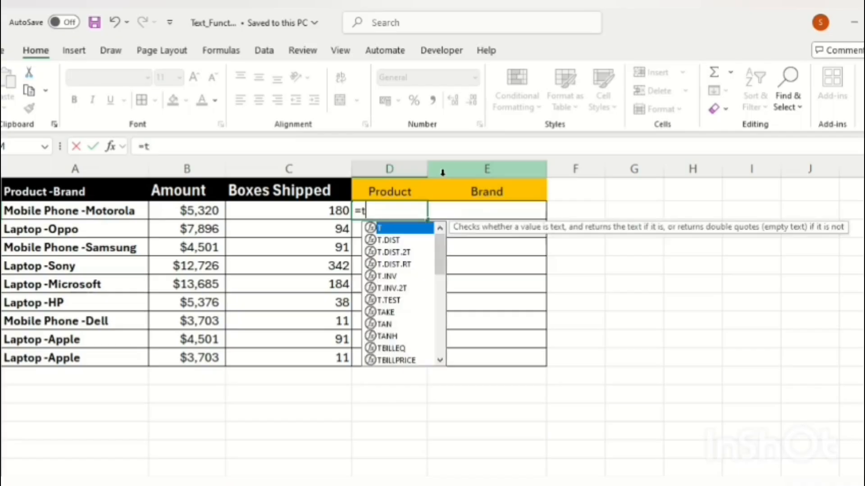
key("Down")
key("Down")
key("Down")
key("Down")
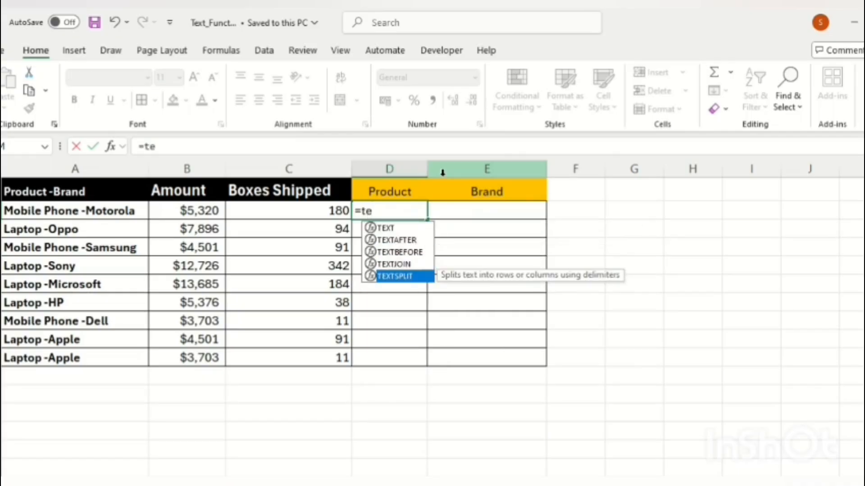
key("Tab")
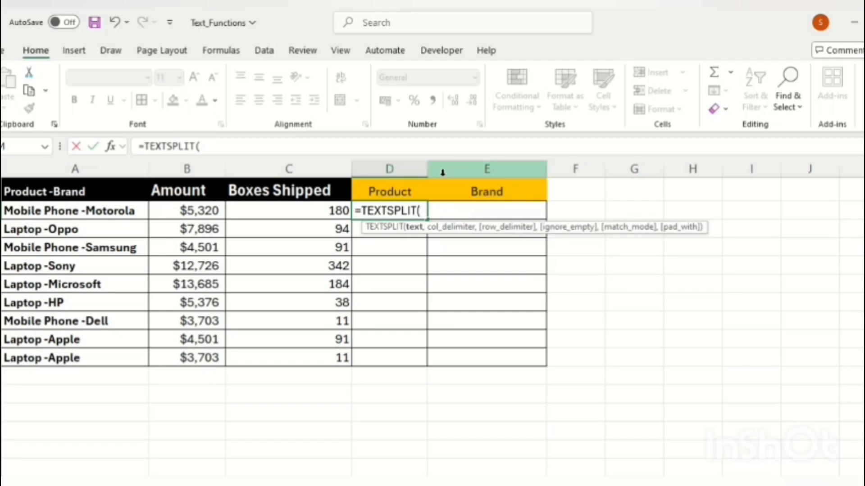
left_click(33, 211)
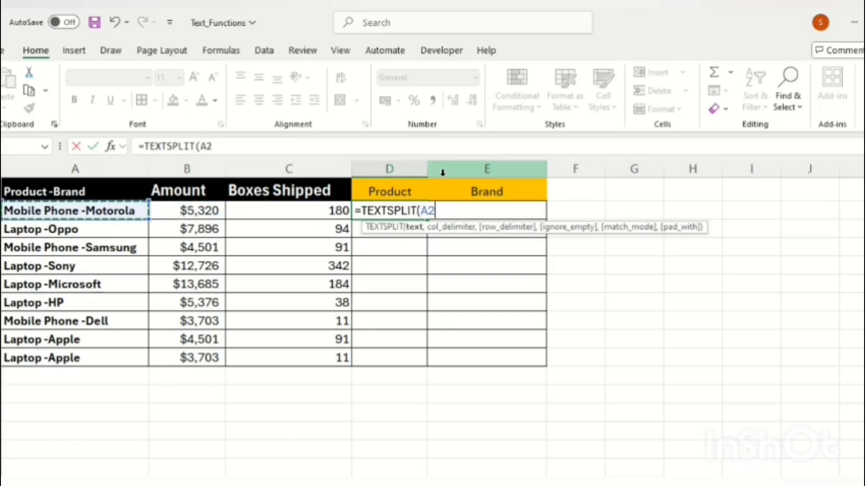
type(",\"-")
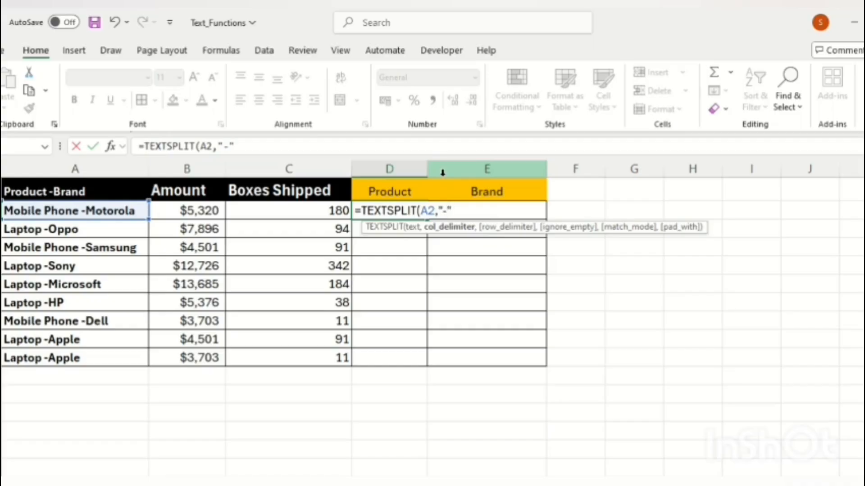
type(",")
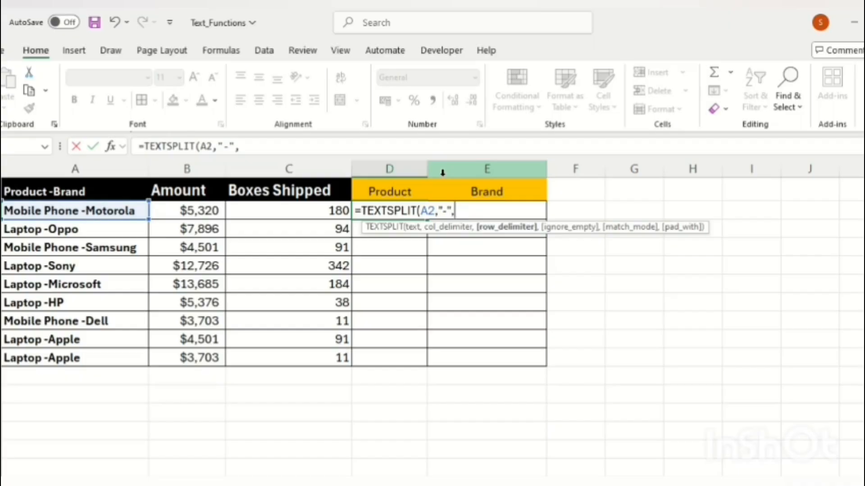
type(",")
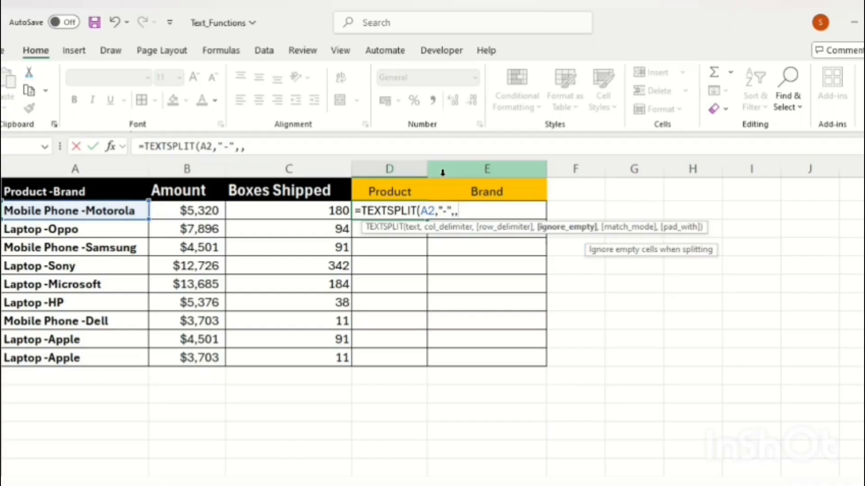
key("Tab")
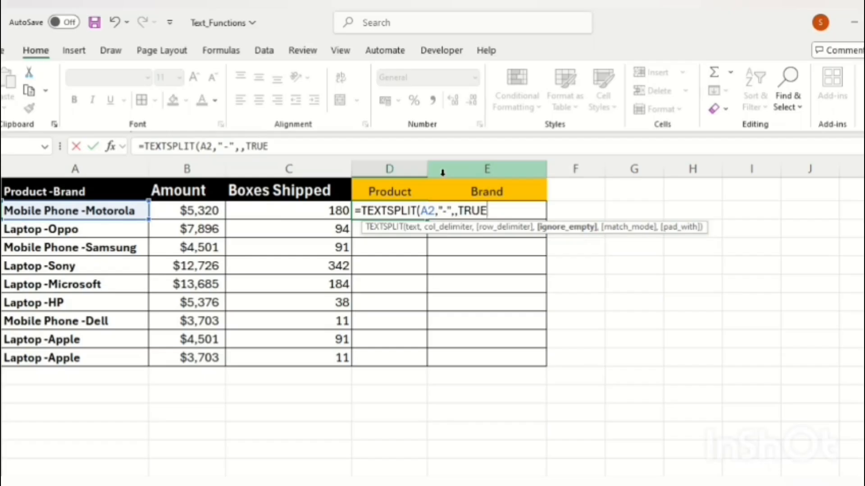
type(")")
key("ctrl+Return")
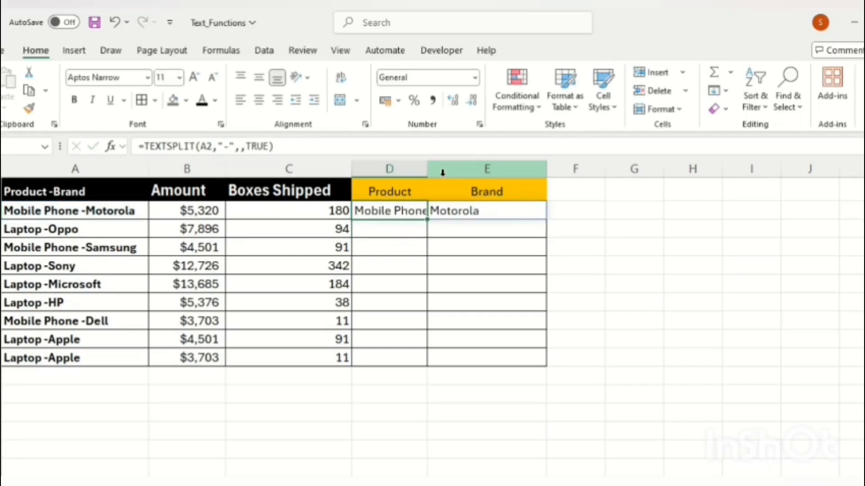
Fill the TEXTSPLIT formula down through D2:E10
key("Right")
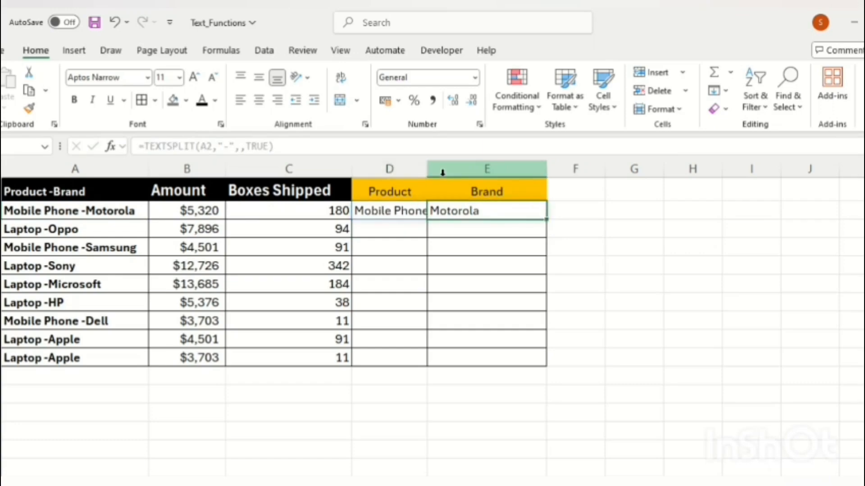
key("Left")
key("ctrl+Down")
key("Right")
key("Right")
key("Left")
key("shift+Right")
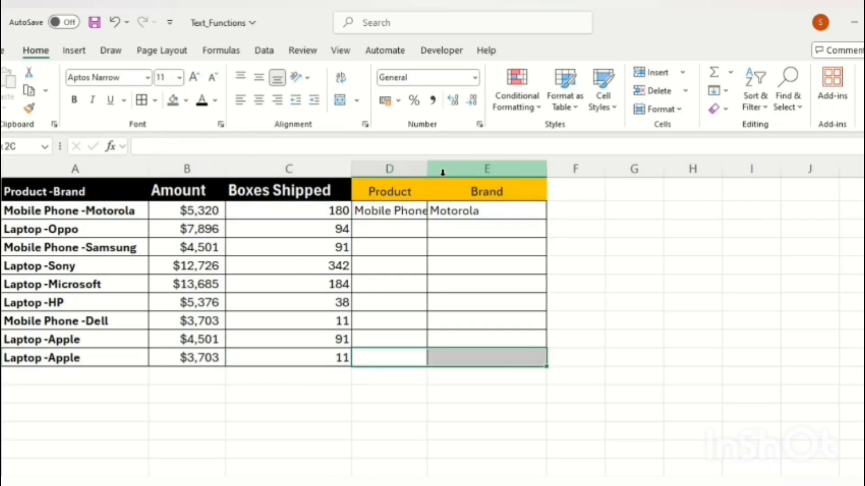
key("ctrl+shift+Up")
key("ctrl+d")
key("ctrl+Up")
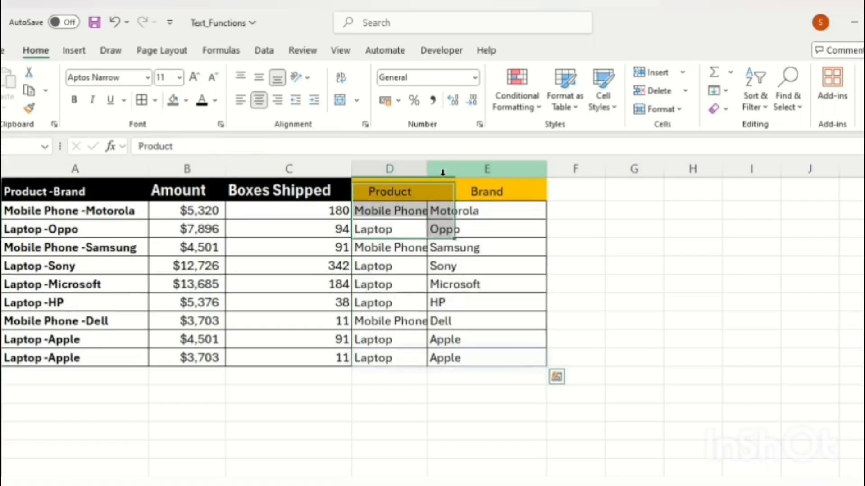
key("Down")
Autofit the Product column so Mobile Phone fits, and save the workbook
double_click(428, 168)
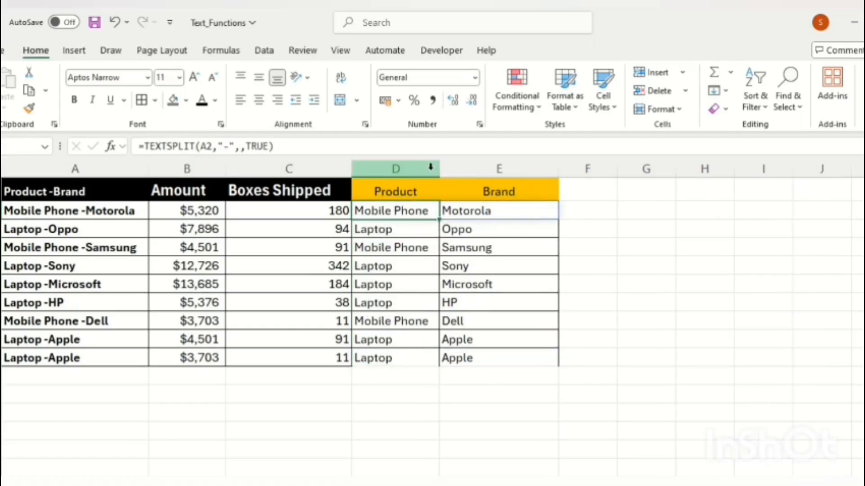
key("Right")
key("Right")
key("Right")
key("ctrl+s")
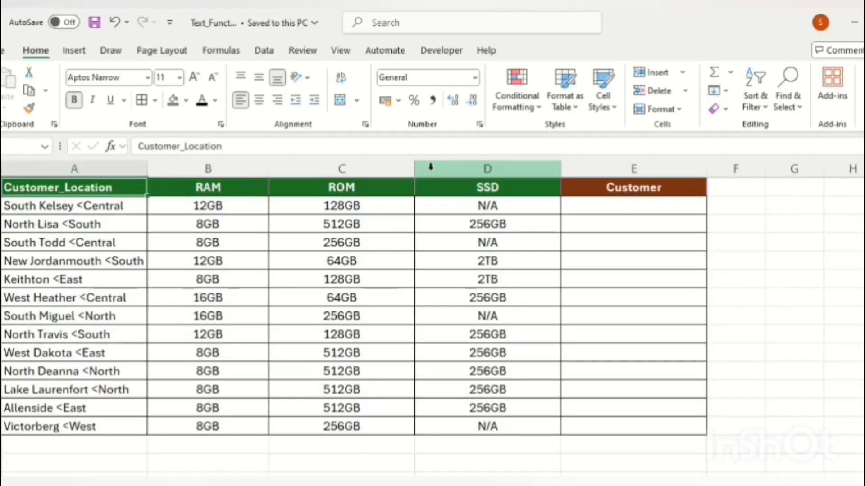
Enter =TEXTBEFORE(A2,"<",1,0) in Customer cell E2
key("Right")
key("Right")
key("Right")
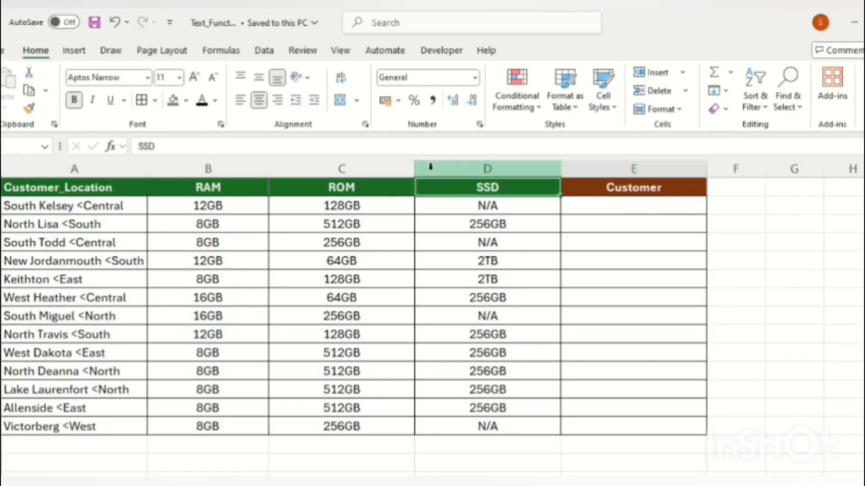
key("Right")
key("Down")
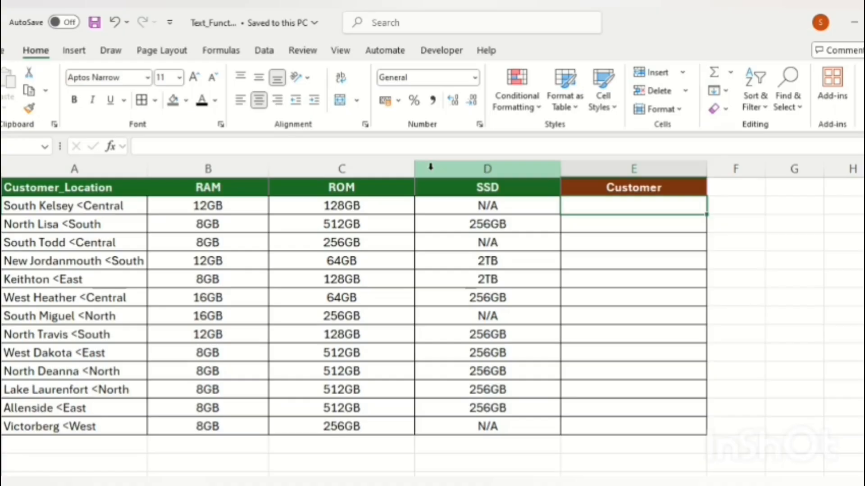
type("=t")
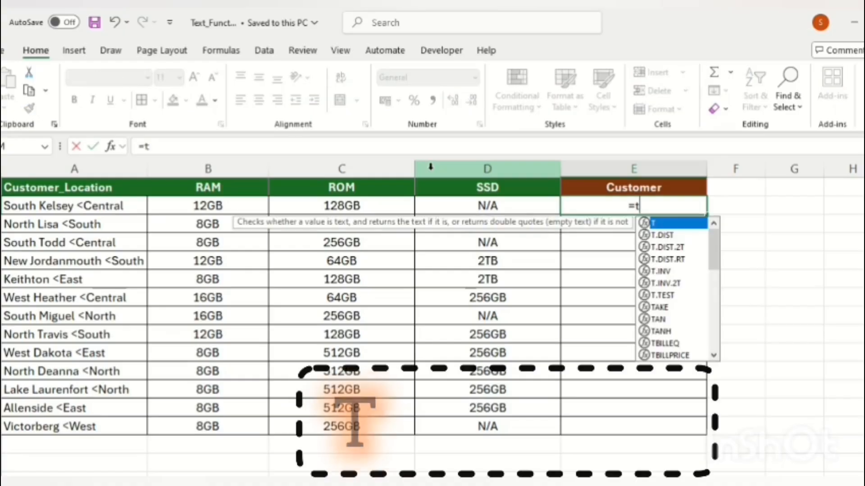
type("ext")
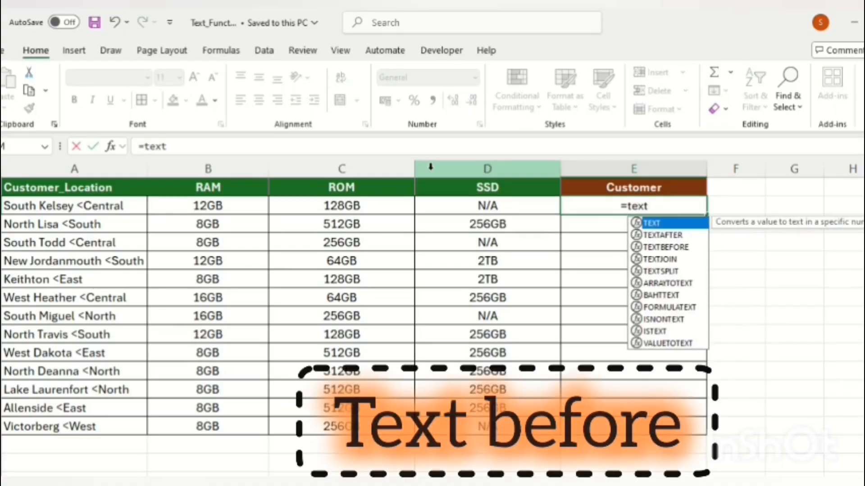
key("Down")
key("Down")
key("Tab")
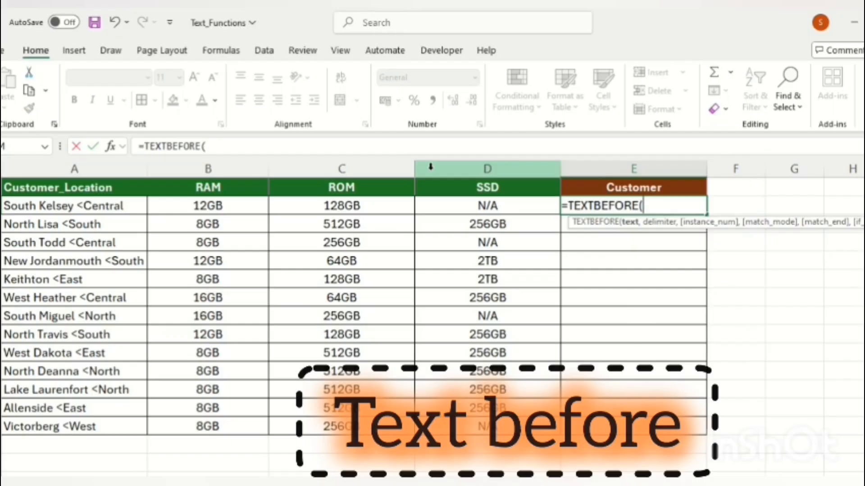
key("Left")
key("Left")
key("Left")
key("Left")
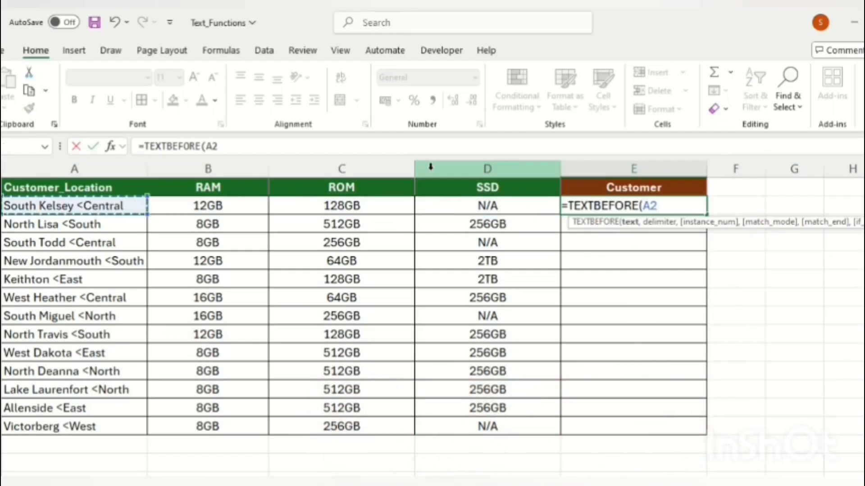
type(",")
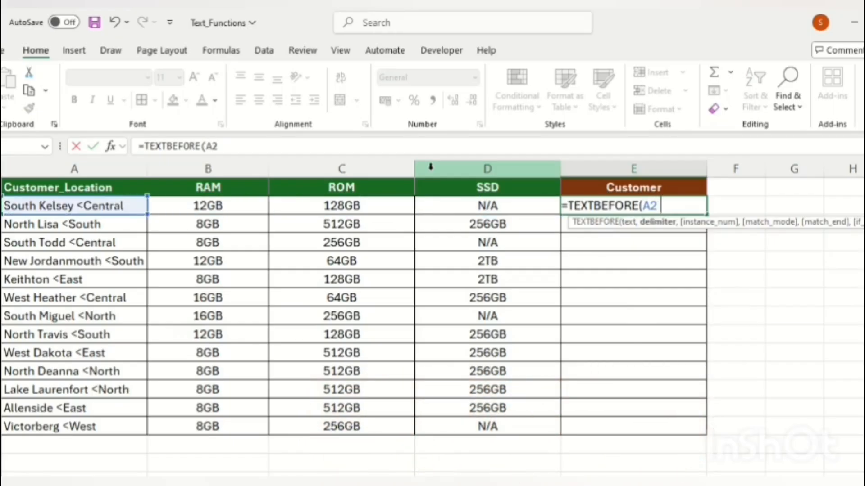
type("<")
key("BackSpace")
type("\"<\",")
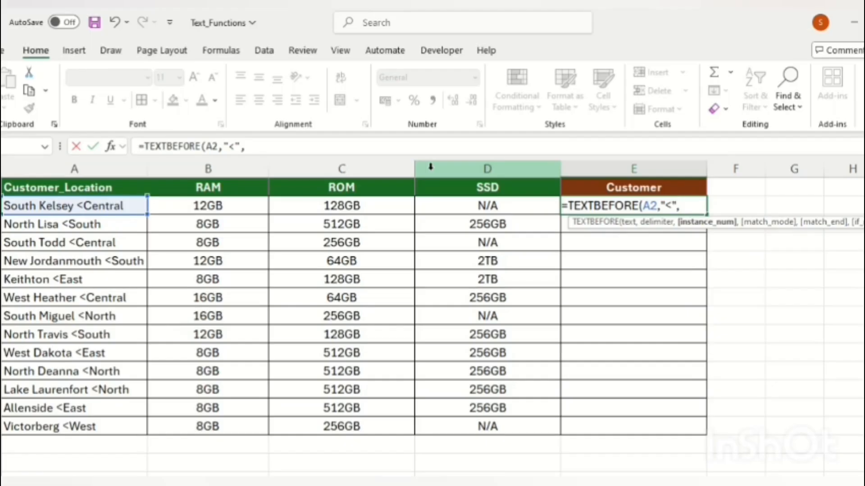
type("1,")
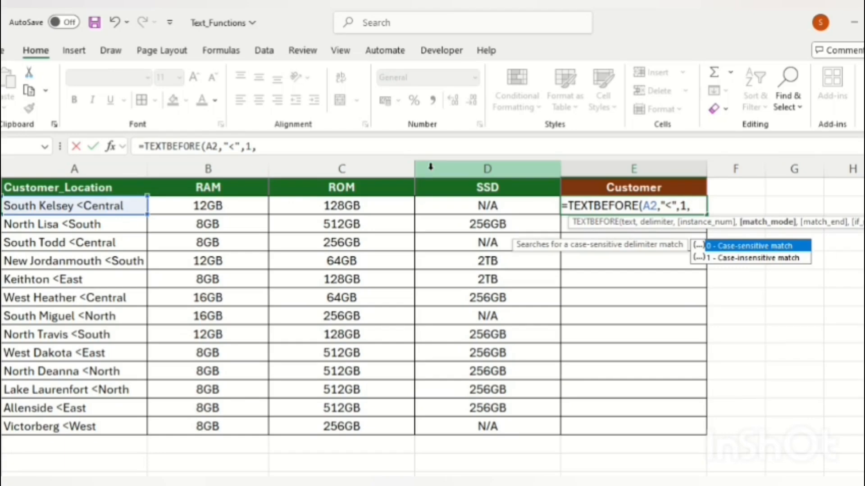
type("0")
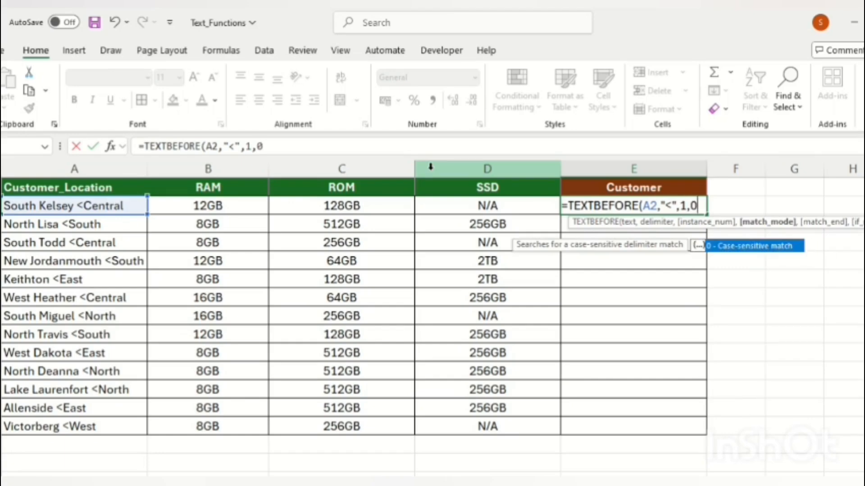
type("0")
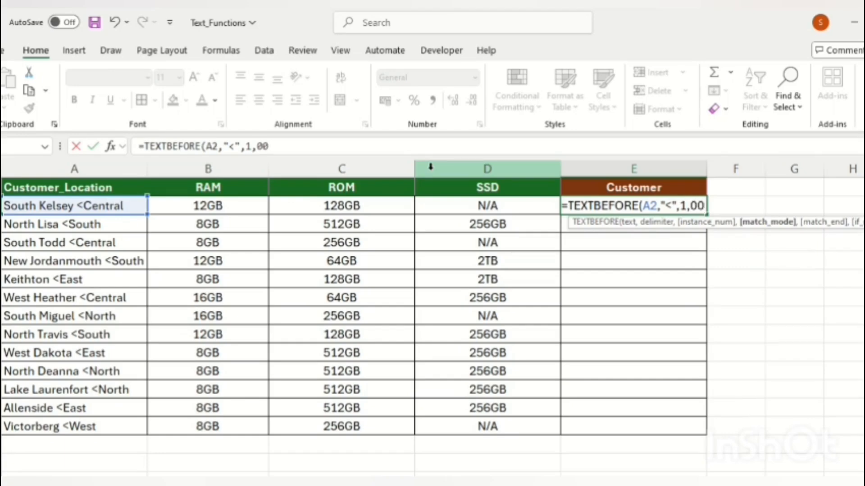
key("BackSpace")
type(")")
key("Return")
Fill the TEXTBEFORE formula down the Customer column from E2 to E14
key("Up")
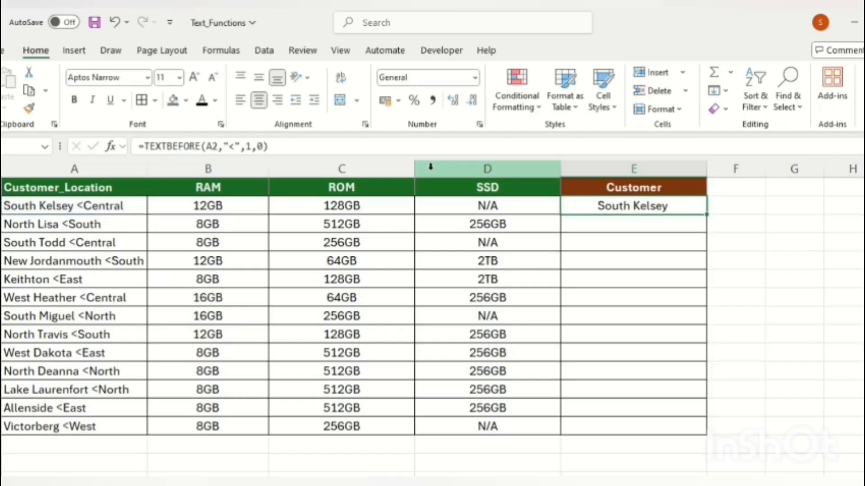
key("ctrl+Left")
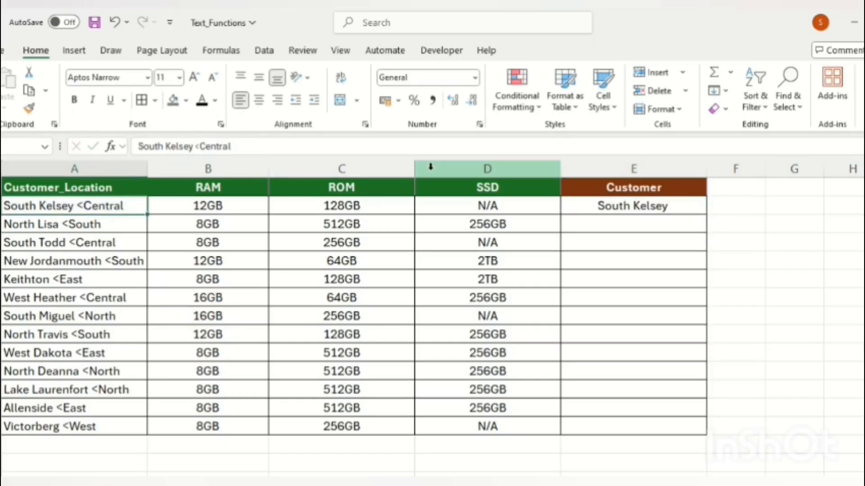
key("Right")
key("Right")
key("ctrl+Down")
key("Right")
key("Right")
key("ctrl+shift+Up")
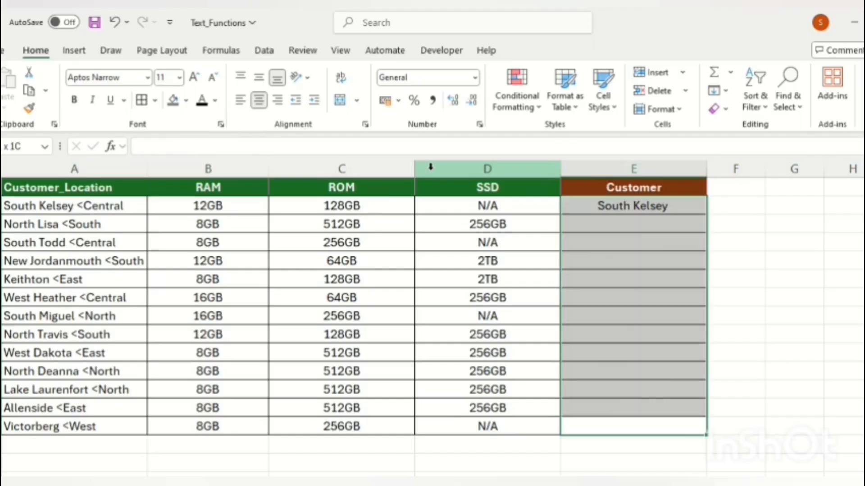
key("ctrl+d")
key("ctrl+Up")
key("Down")
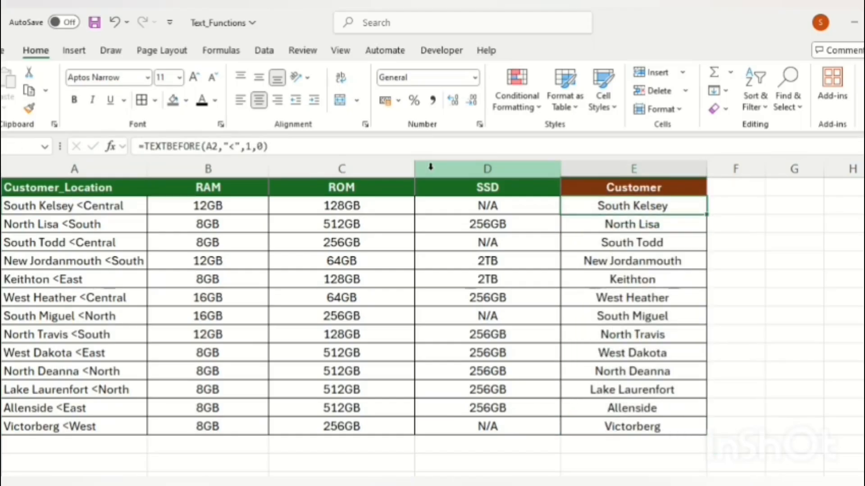
Save the workbook and return to the top of the Customer_Location table
key("ctrl+s")
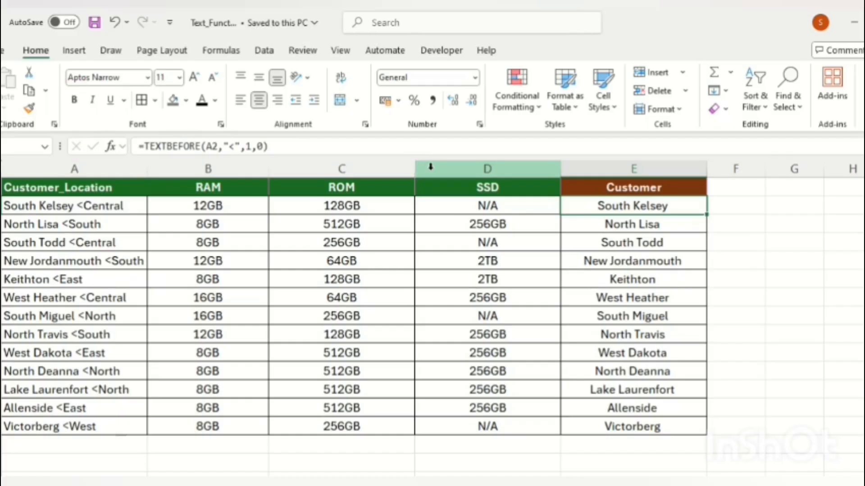
key("Up")
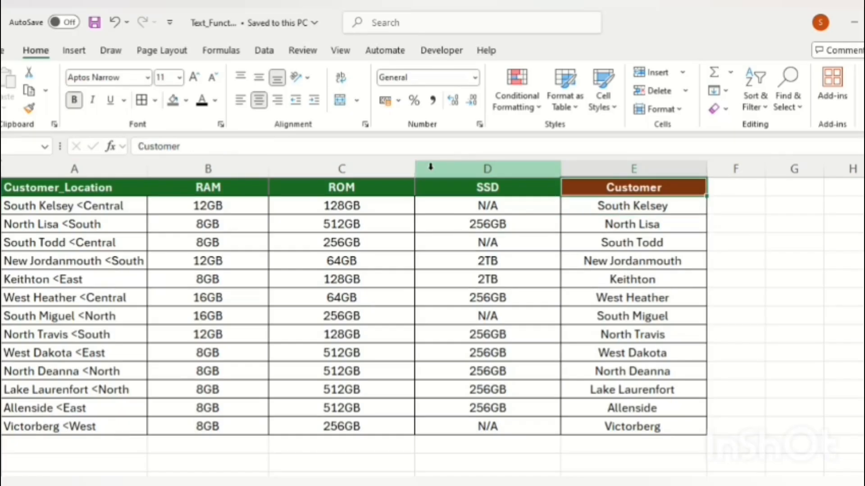
key("ctrl+Home")
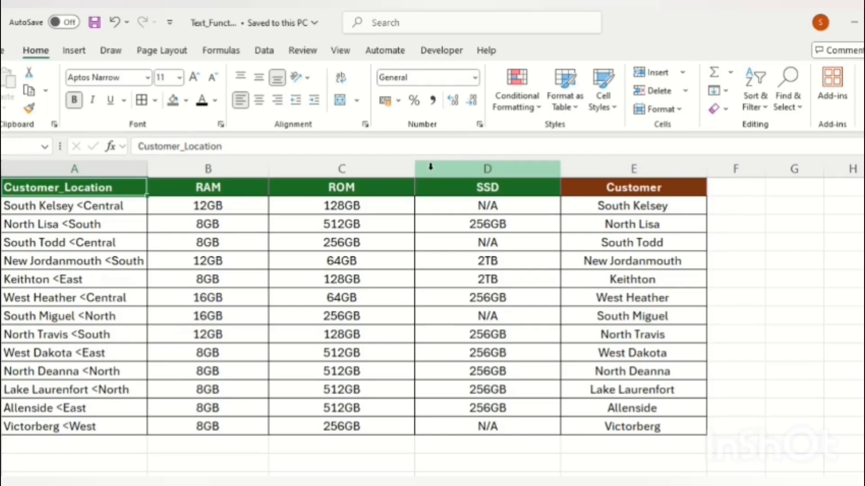
Autofit column C on the Region sheet so Core Specification fits
key("ctrl+Page_Down")
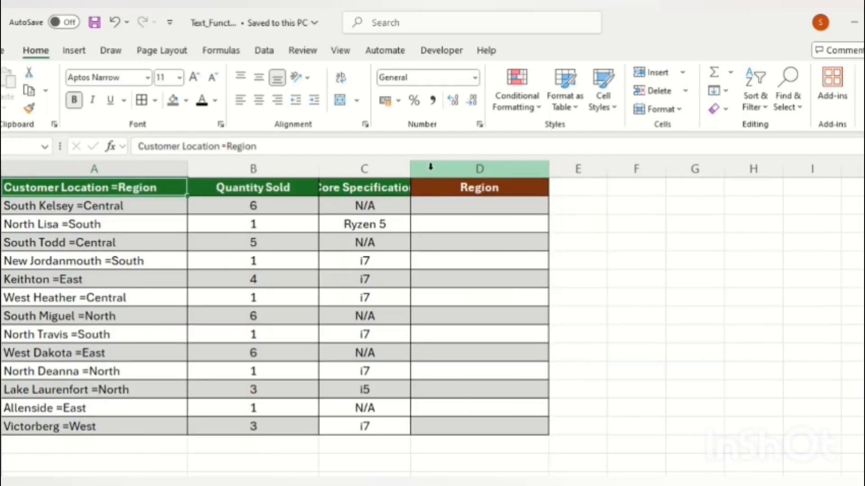
key("ctrl+Down")
key("ctrl+Up")
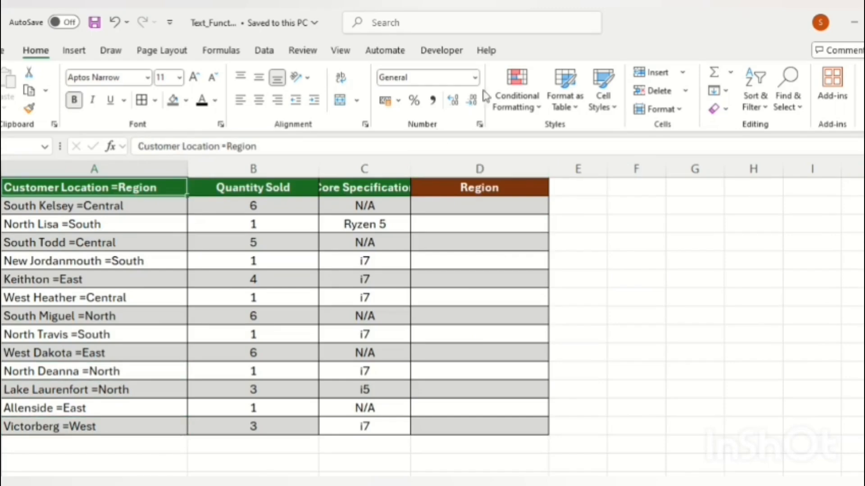
double_click(410, 169)
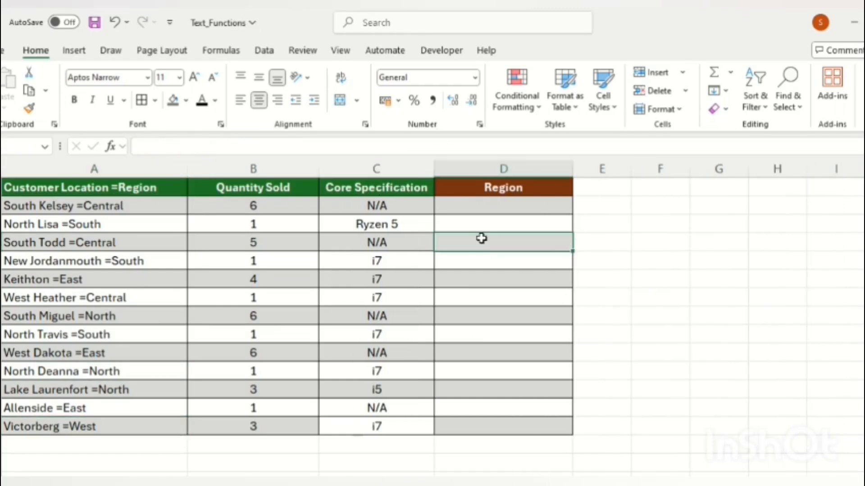
key("ctrl+Page_Down")
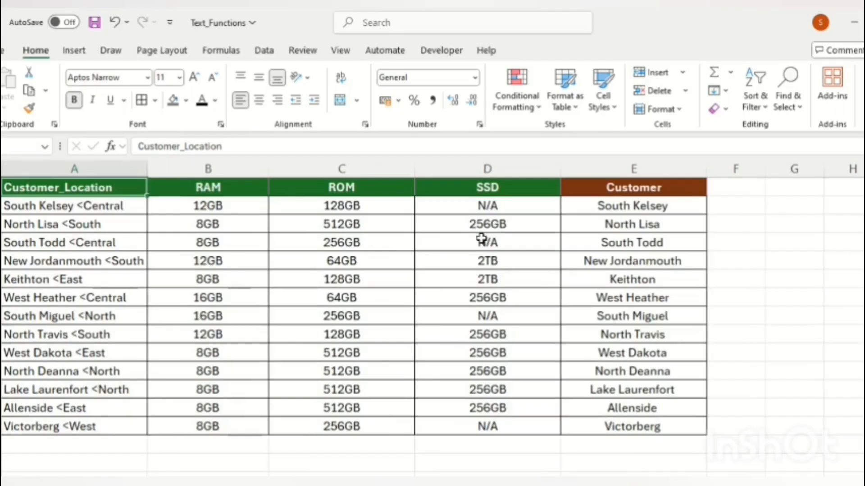
key("Down")
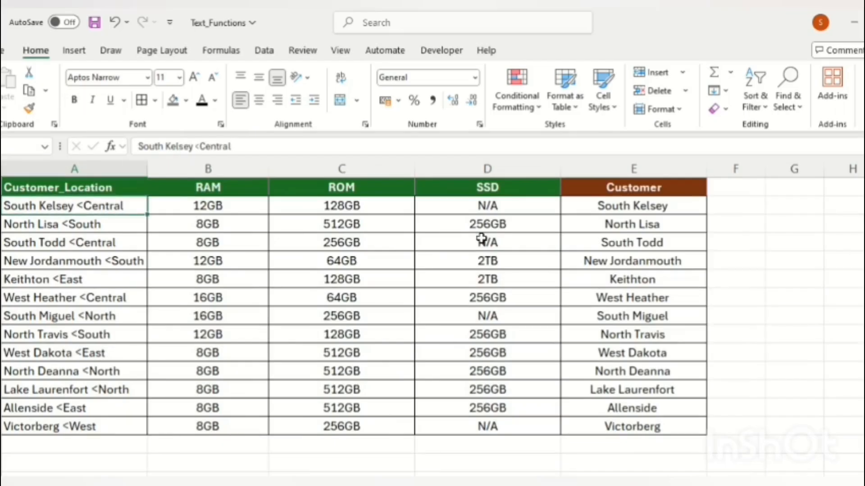
key("ctrl+Page_Down")
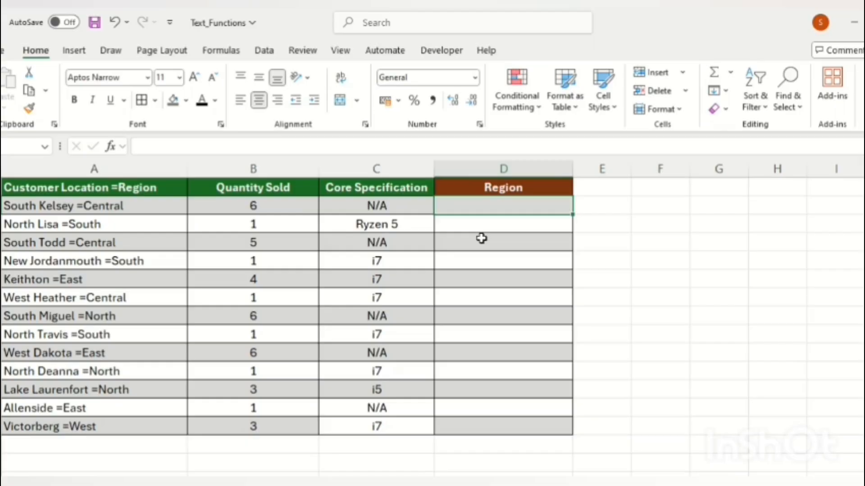
Enter =TEXTAFTER(A2,"=",1,0) in Region cell D2
type("=TE")
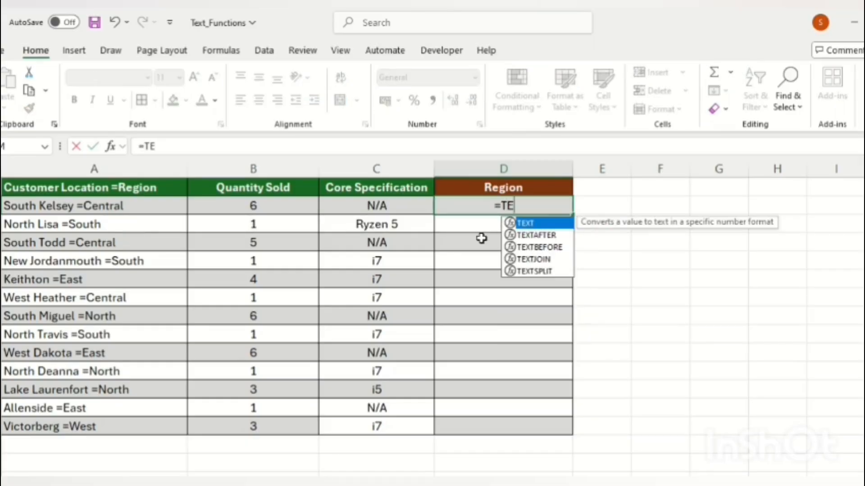
key("Down")
key("Tab")
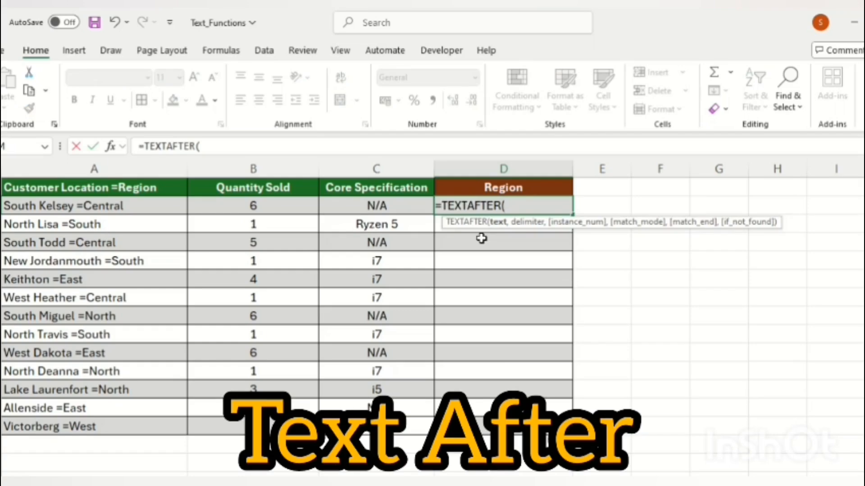
key("Left")
key("Left")
key("Left")
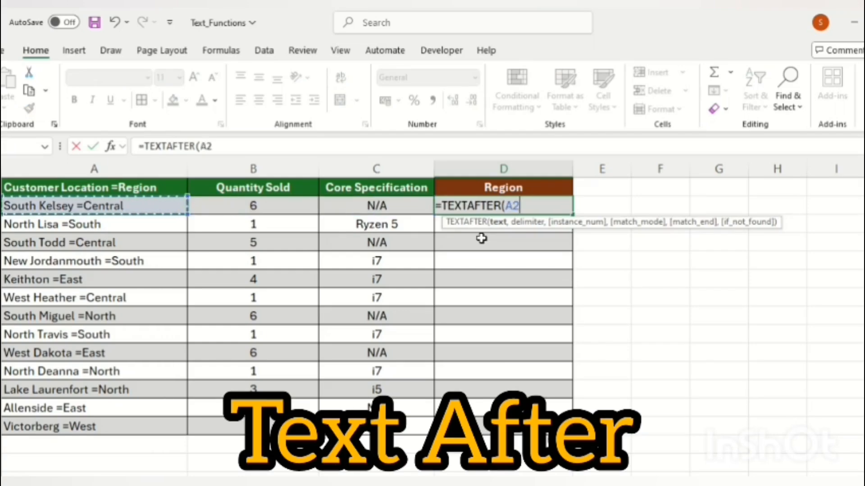
type(",")
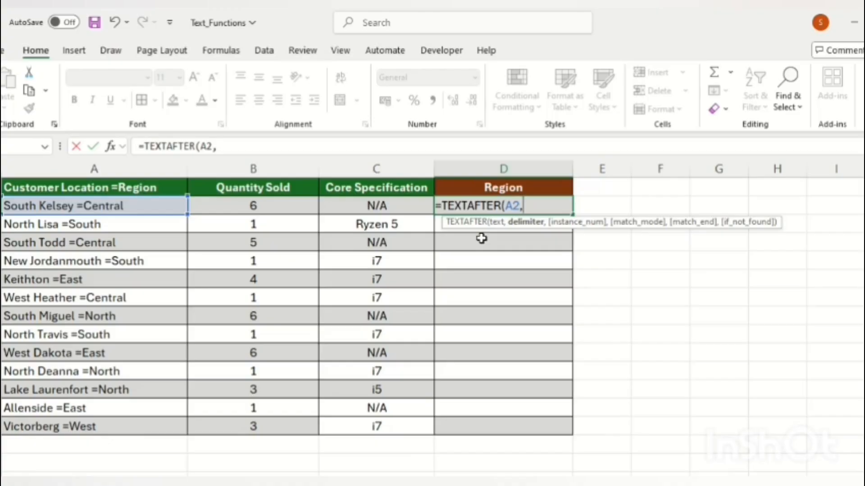
type("\"=\",")
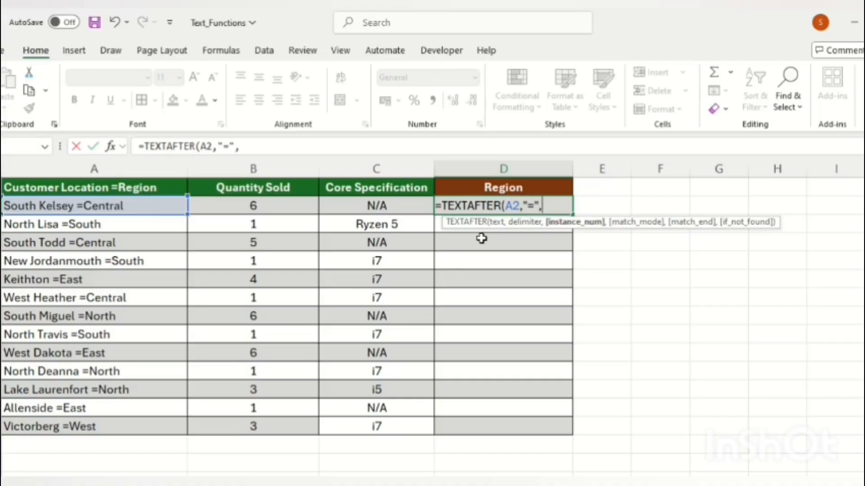
type("1,0")
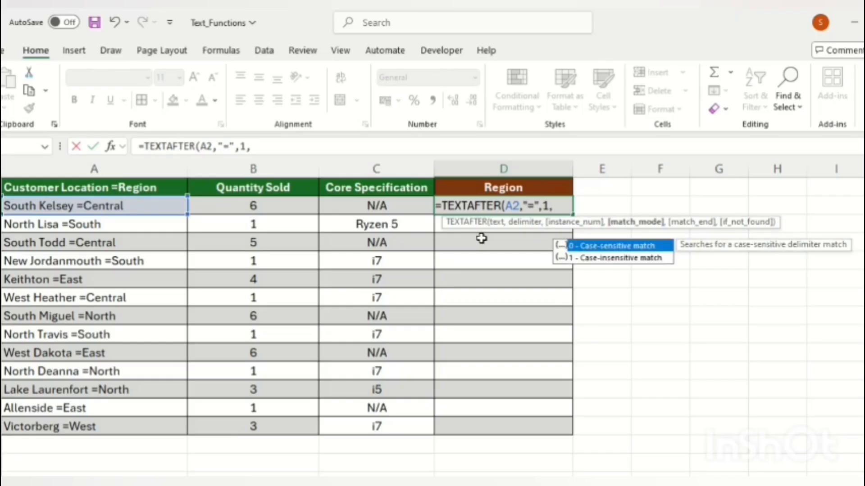
type(")")
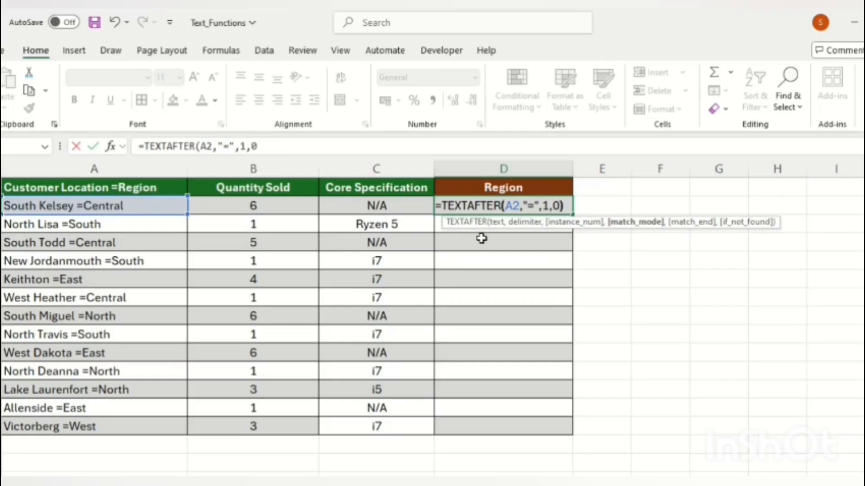
key("Return")
Fill the TEXTAFTER formula down the Region column from D2 to D14
key("Up")
key("Left")
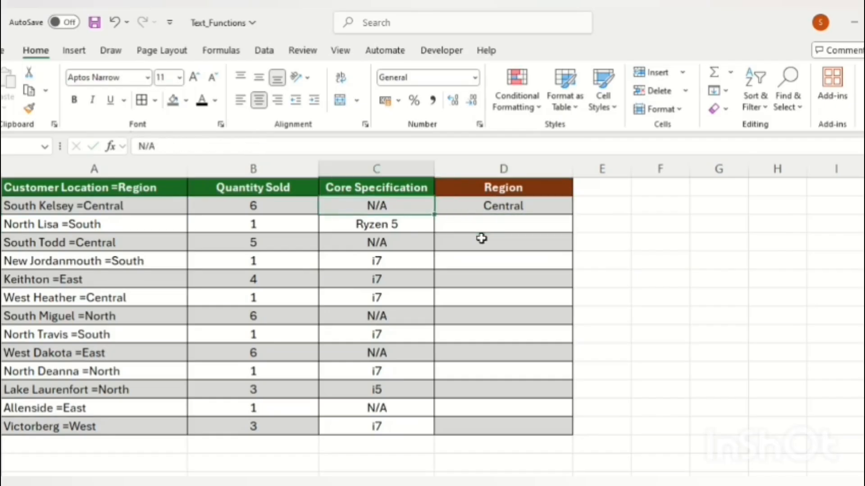
key("ctrl+Down")
key("Right")
key("ctrl+shift+Up")
key("ctrl+d")
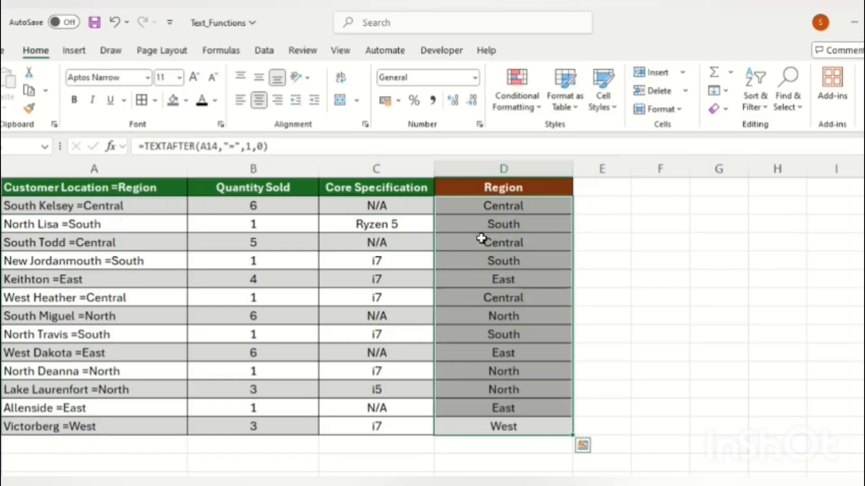
key("ctrl+Up")
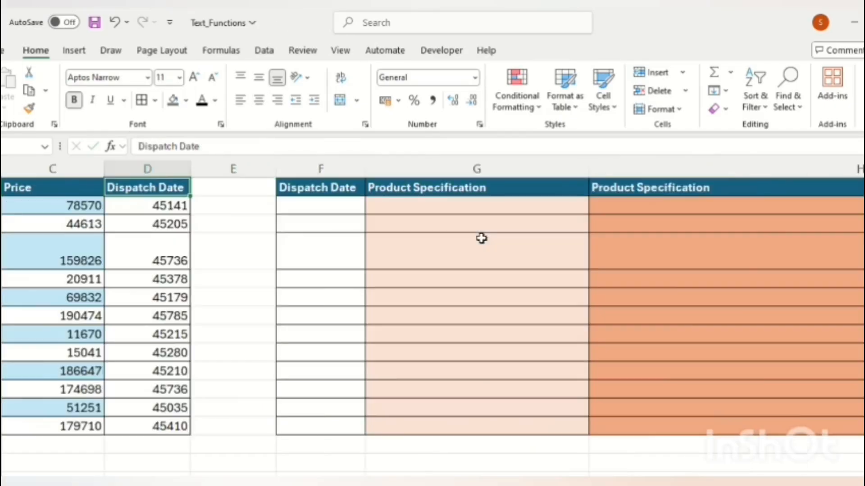
key("ctrl+Left")
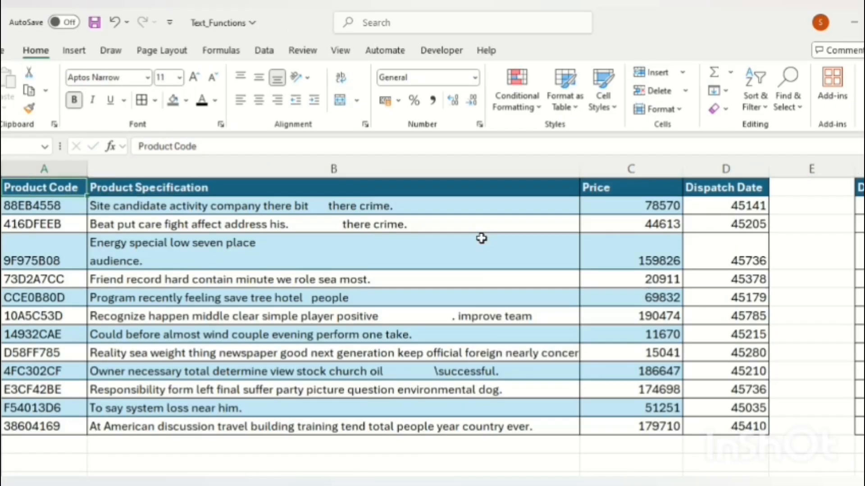
key("Right")
key("Right")
key("Right")
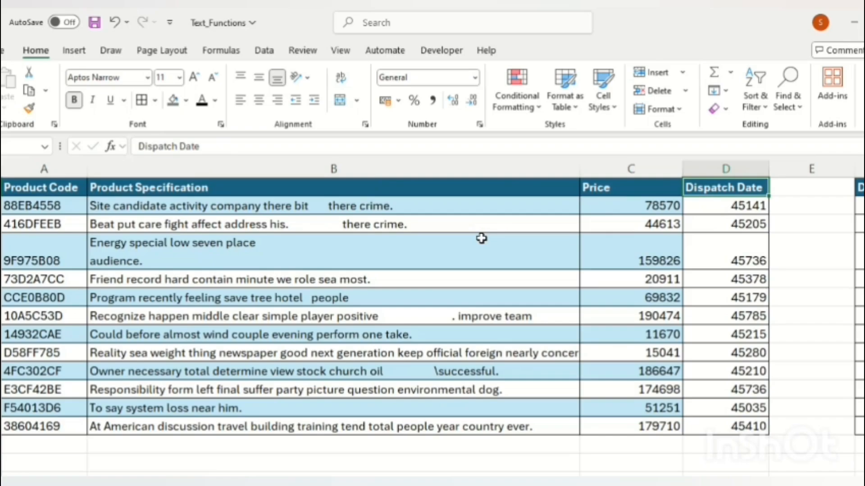
key("Right")
key("Right")
key("Right")
key("Left")
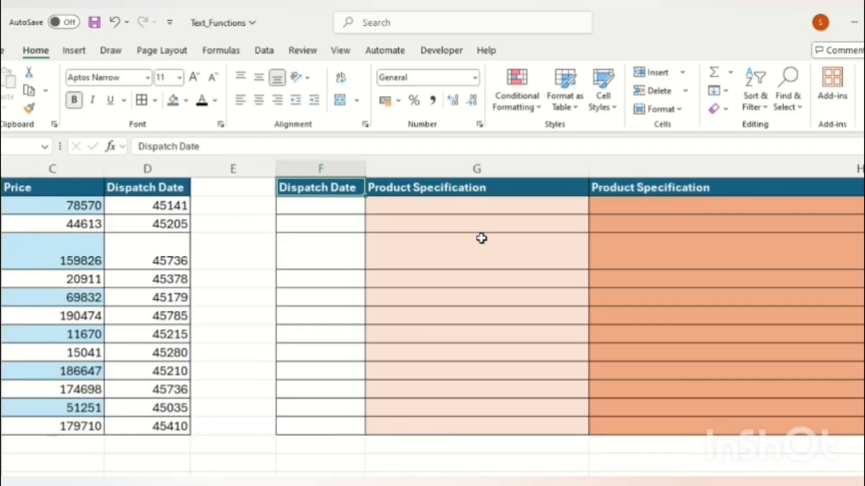
key("Left")
key("Left")
key("ctrl+Left")
key("Right")
key("Right")
key("Right")
key("Right")
key("Right")
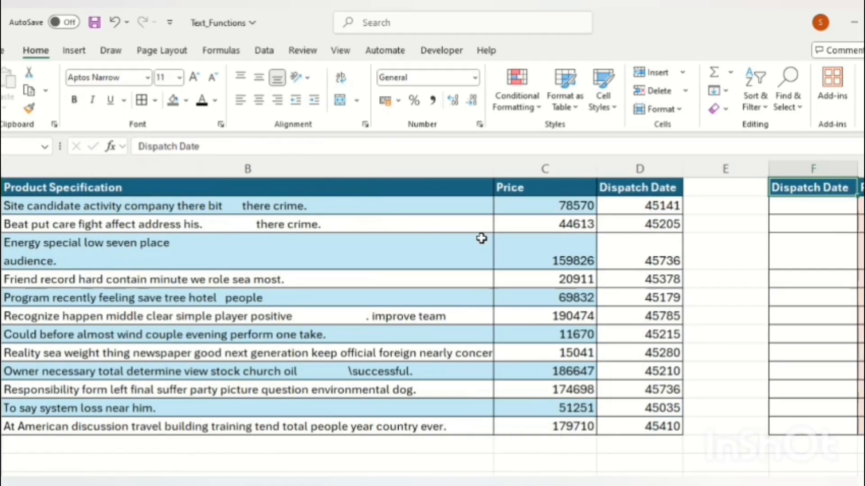
key("Left")
key("Left")
key("Left")
key("Left")
key("Left")
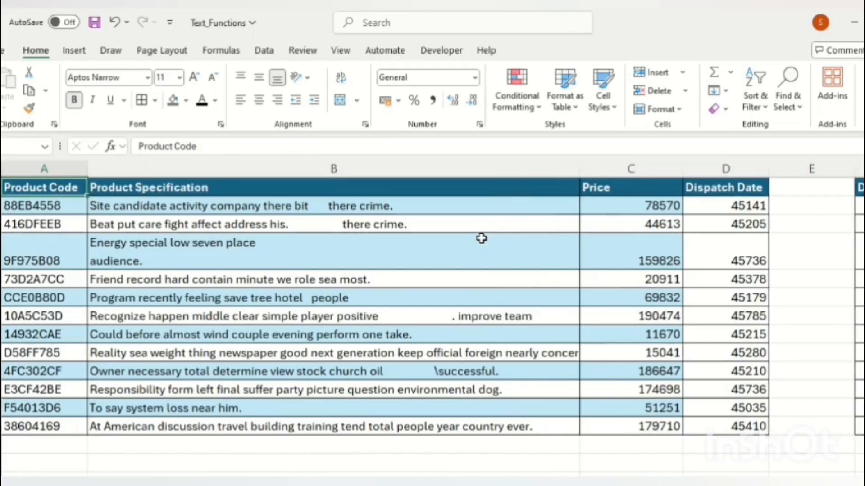
key("Right")
key("Down")
key("Left")
key("Up")
key("Right")
key("Right")
key("Right")
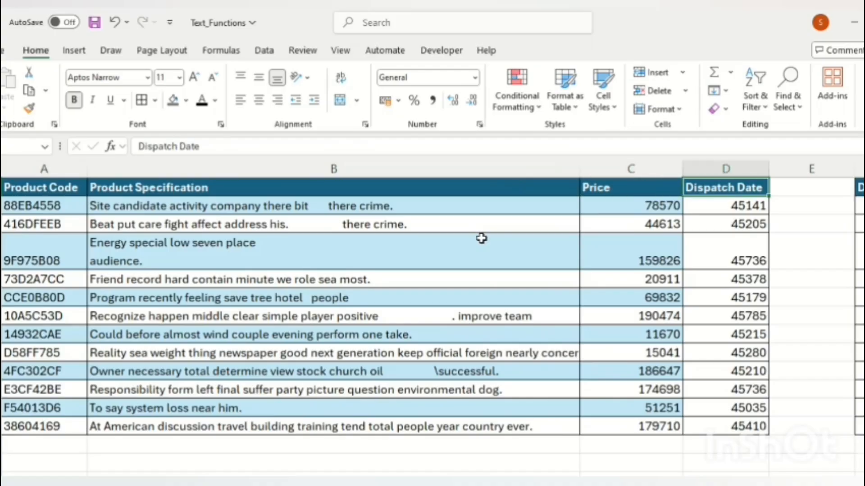
key("Left")
key("Left")
key("Left")
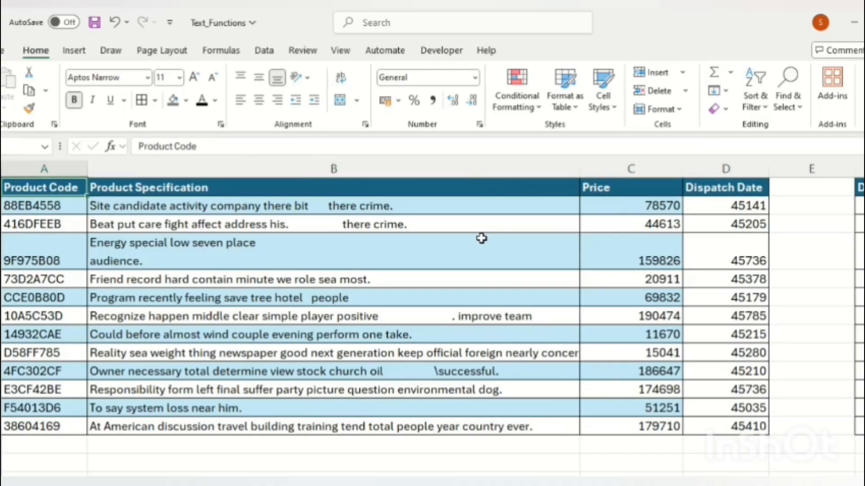
key("Down")
key("Up")
key("Right")
key("Right")
key("Left")
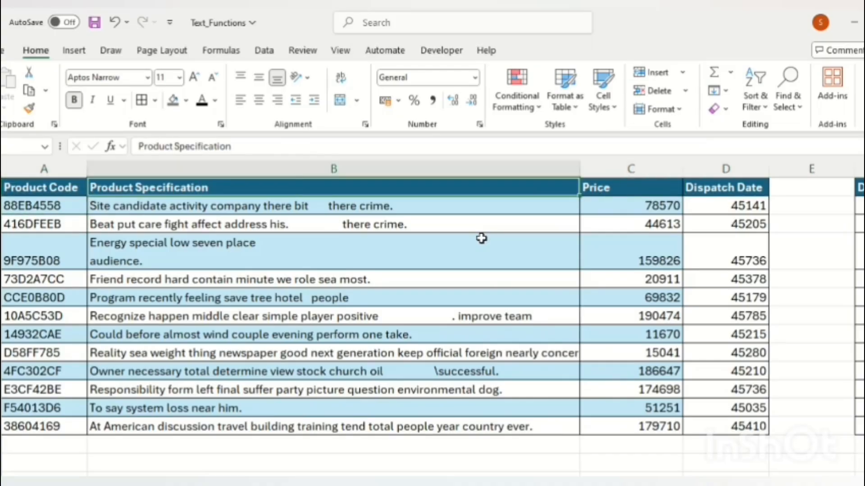
key("Down")
key("Down")
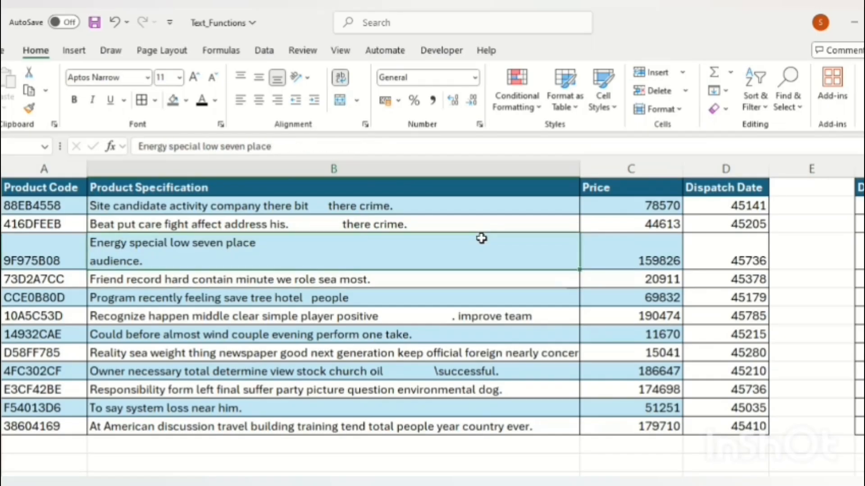
key("Down")
key("Up")
key("Up")
key("Left")
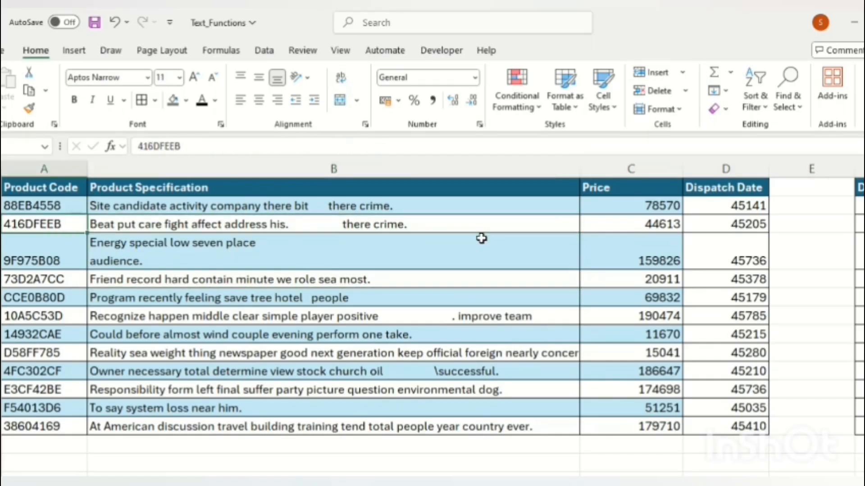
key("Right")
key("Down")
key("Down")
key("Down")
key("Down")
key("Down")
key("Up")
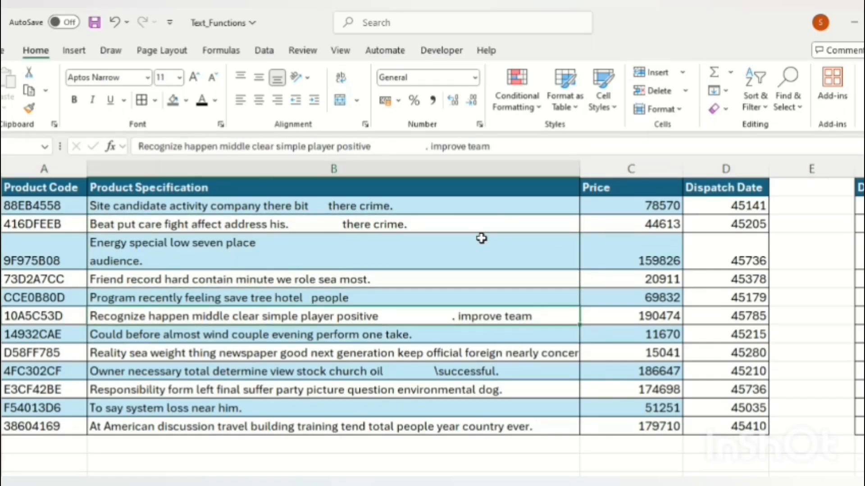
key("Right")
key("Right")
key("Right")
key("Right")
key("ctrl+Up")
key("Down")
key("Right")
key("Right")
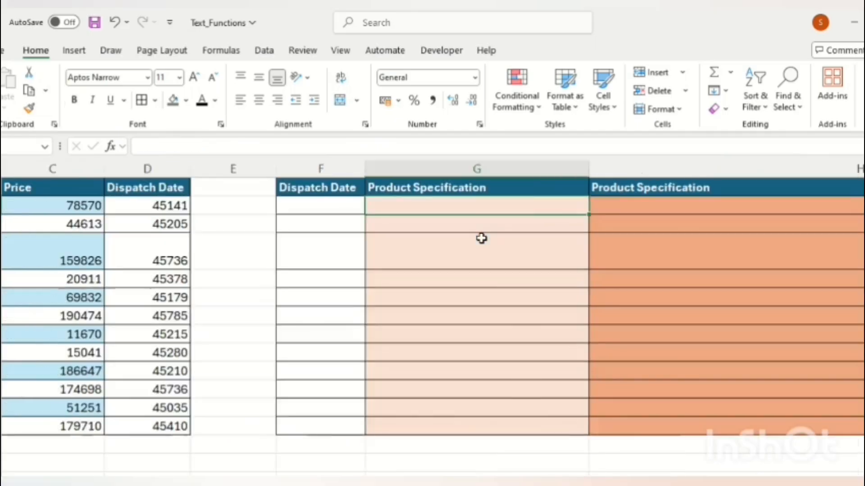
key("Left")
key("Left")
key("Left")
key("Left")
key("Left")
key("Left")
key("Right")
key("Right")
key("Right")
key("Right")
key("Right")
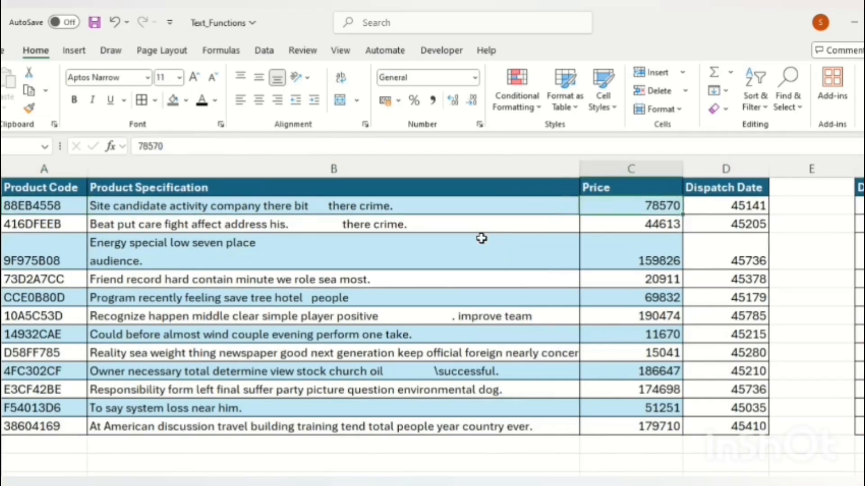
key("Up")
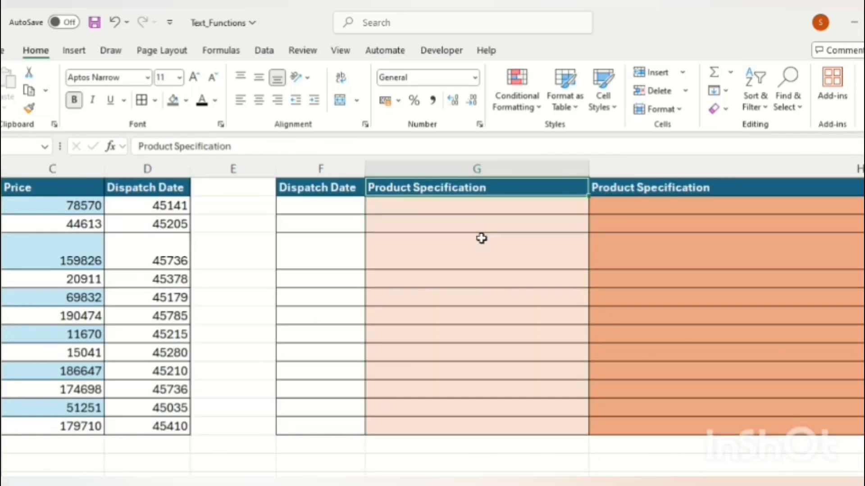
key("Left")
key("Down")
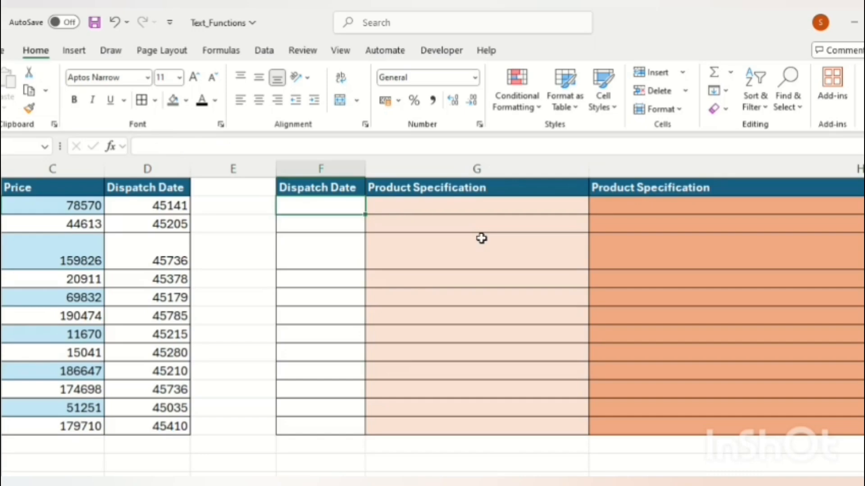
key("Up")
key("Down")
key("Up")
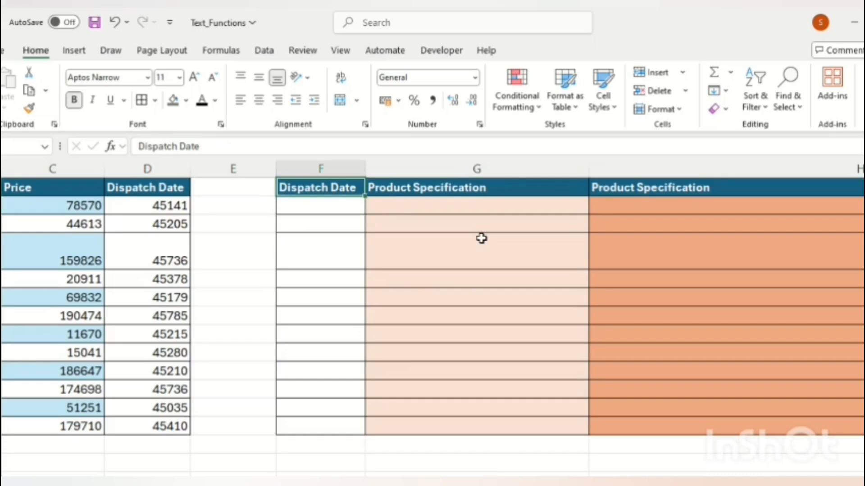
key("Down")
key("Up")
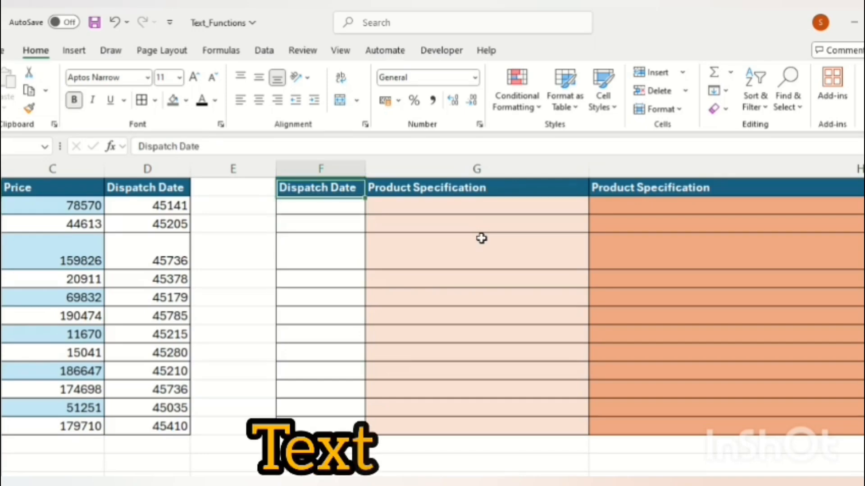
key("Down")
Review the dispatch date serial numbers in column D, starting from 45141
type("=TEXT")
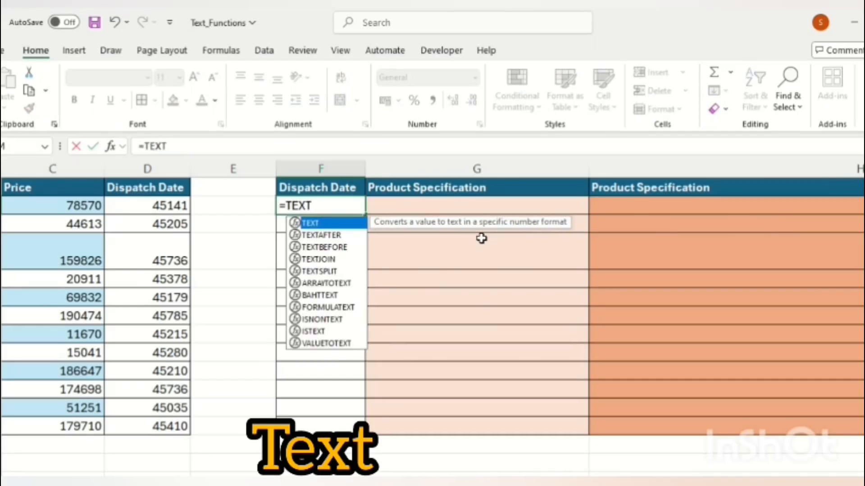
key("Escape")
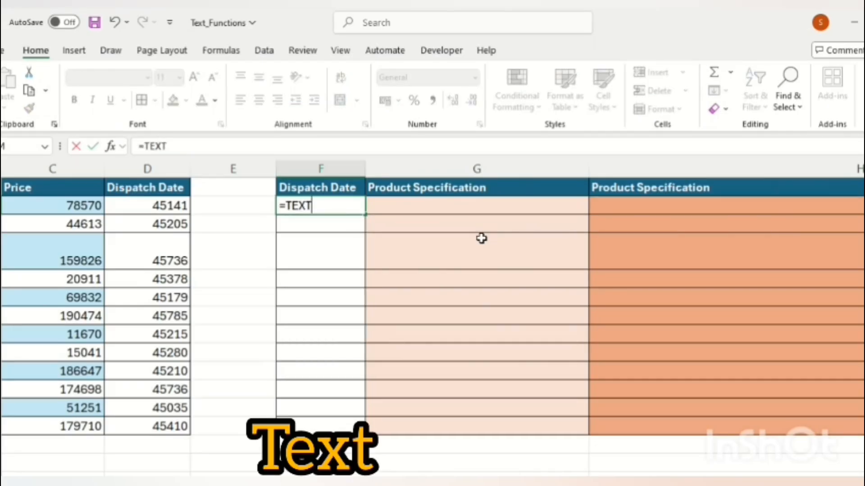
key("Left")
key("Left")
key("Left")
key("Left")
key("Right")
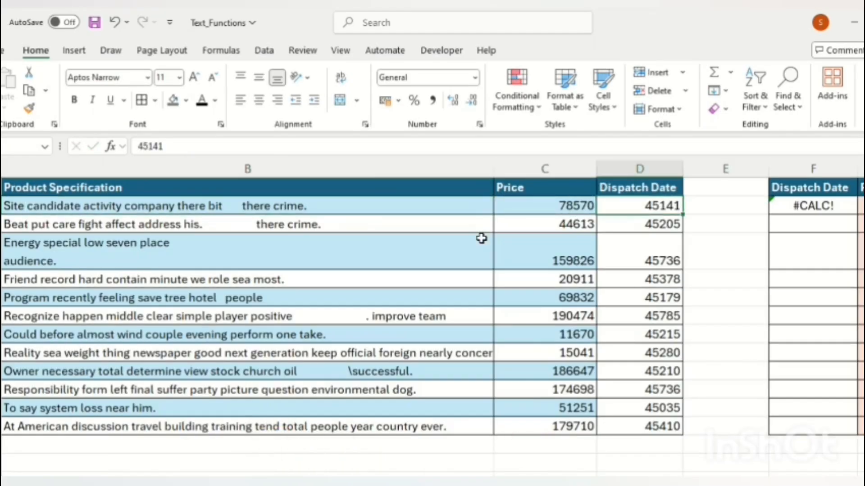
key("Right")
key("Left")
key("ctrl+shift+Down")
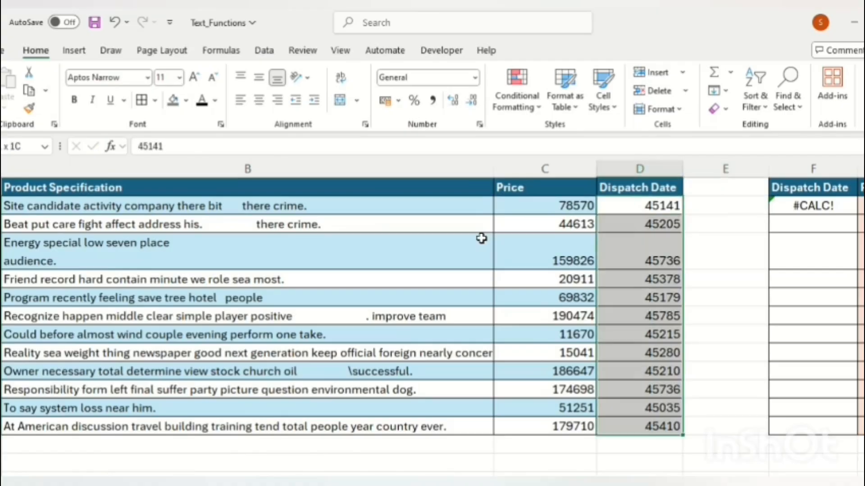
key("Up")
key("Right")
key("Right")
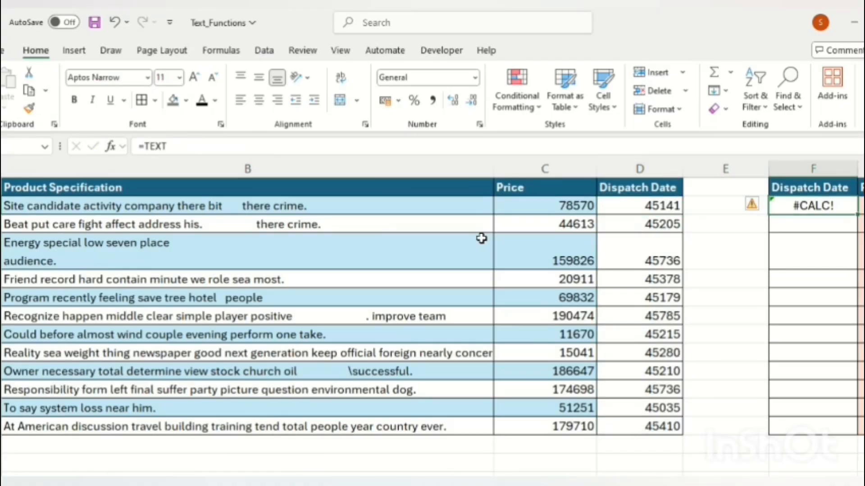
Enter =TEXT(D2,"YYYY-MM-DD") in F2 so it shows 2023-08-03
type("=TEXT")
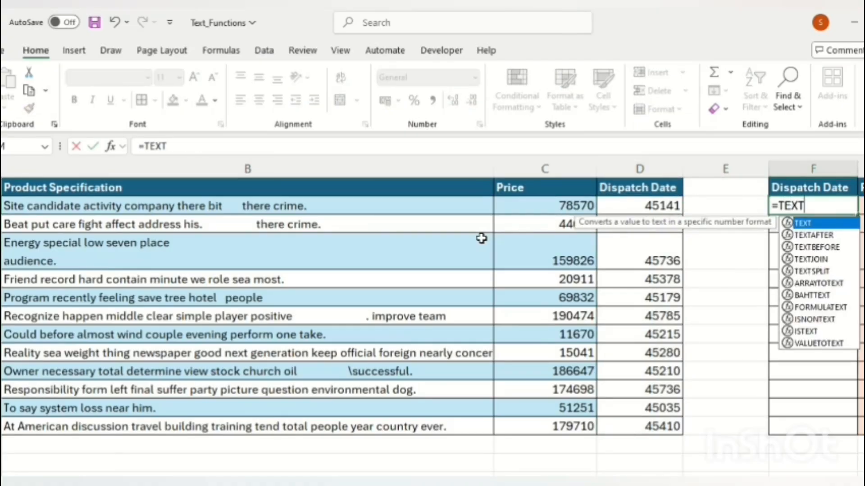
type("(")
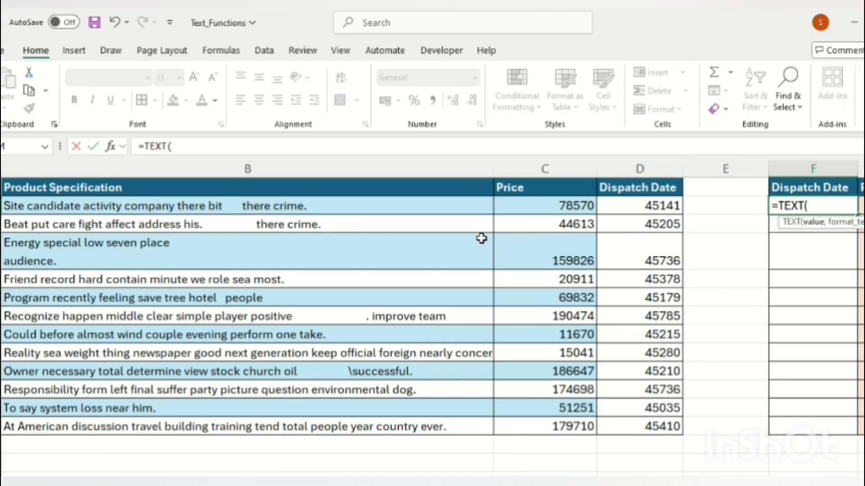
key("Left")
key("Left")
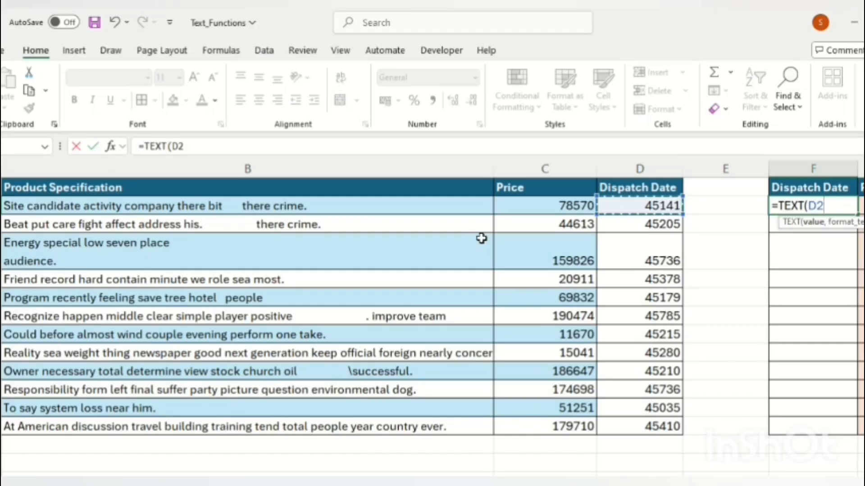
type(",")
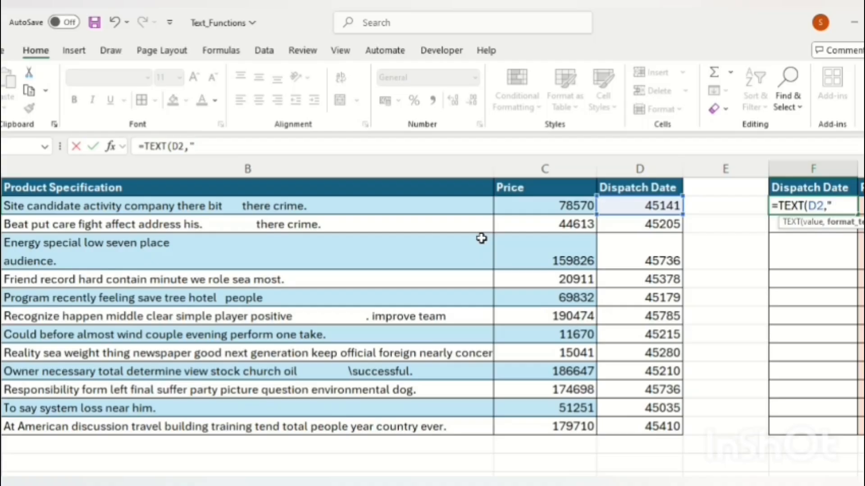
type("\"yyyy")
key("BackSpace")
key("BackSpace")
key("BackSpace")
key("BackSpace")
key("BackSpace")
type("\"YYYY")
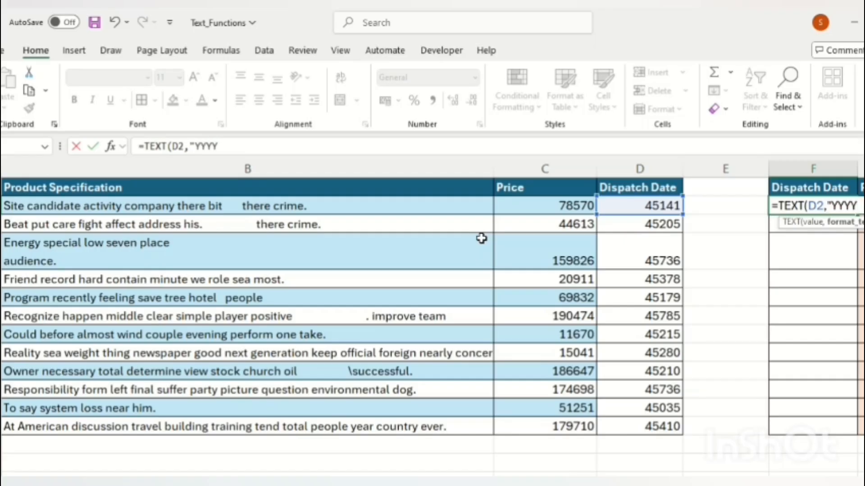
type("-")
type("MM")
type("DD")
type("\")")
key("Return")
key("Up")
key("Right")
key("Right")
key("Left")
key("Left")
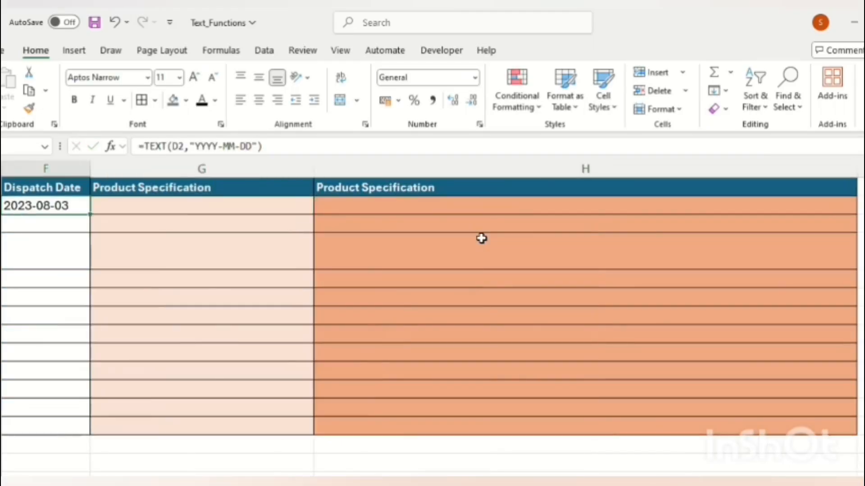
key("Left")
key("Right")
key("Left")
key("Left")
key("ctrl+Down")
key("Right")
key("Right")
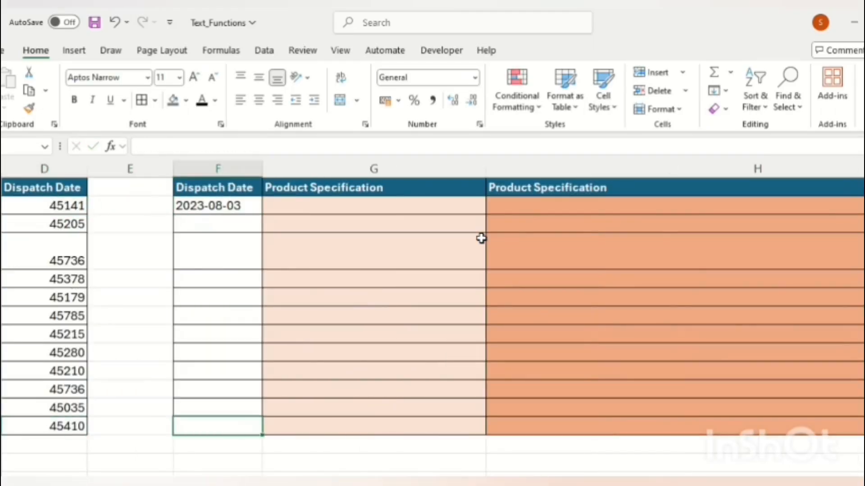
key("ctrl+shift+Up")
key("ctrl+d")
key("ctrl+Up")
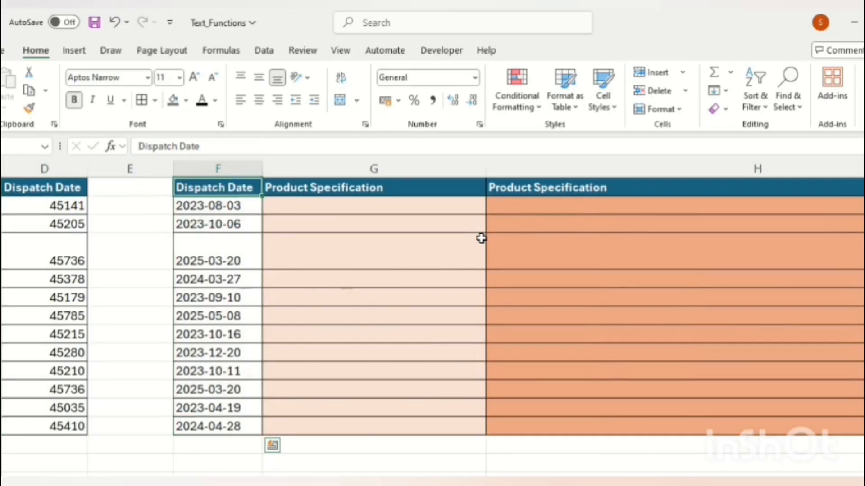
key("Left")
key("Left")
key("Left")
key("Right")
key("Right")
key("Right")
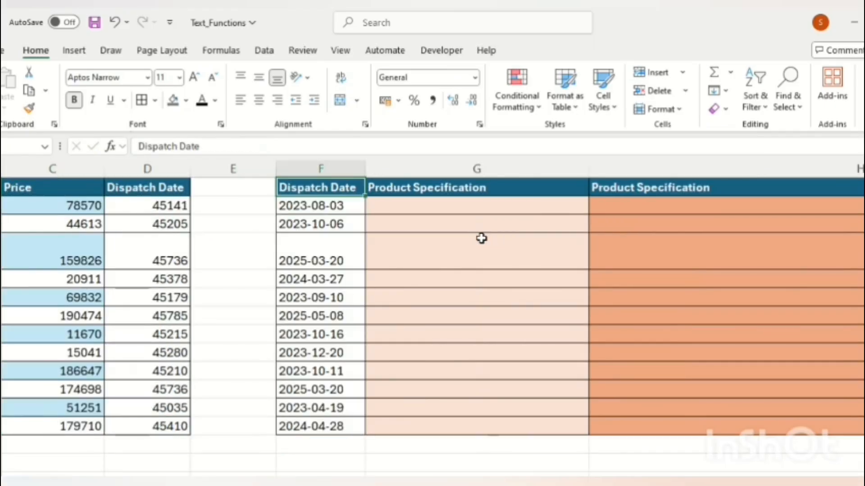
key("Down")
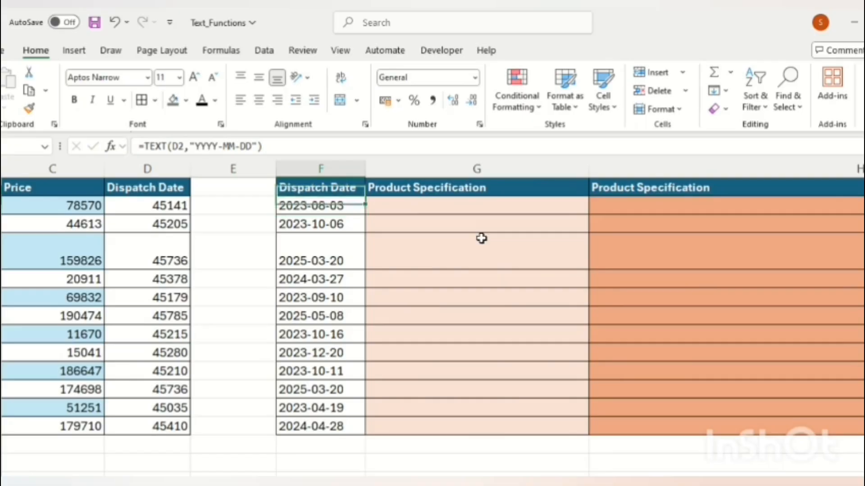
key("Right")
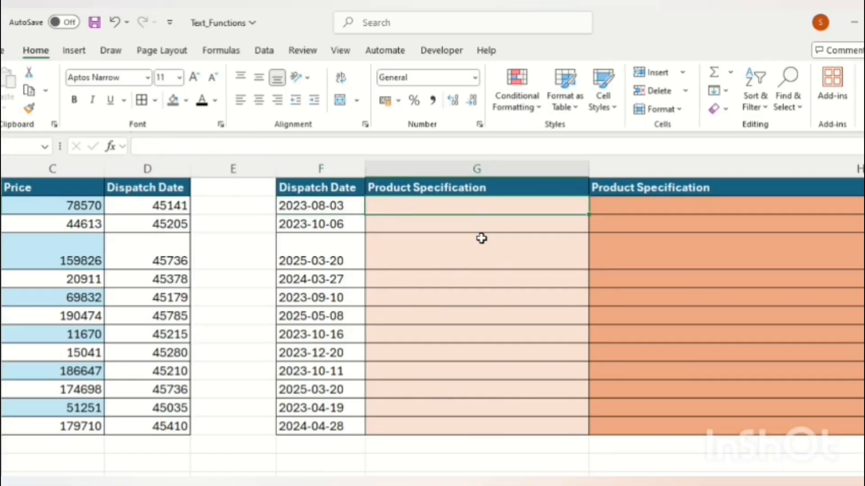
key("Up")
key("Down")
key("Up")
key("Left")
key("Left")
key("Left")
key("Right")
key("Right")
key("Right")
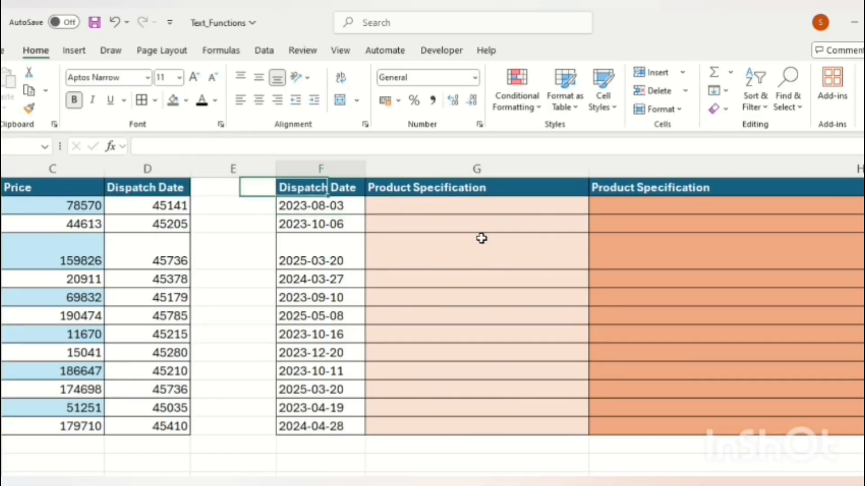
key("Left")
key("Left")
key("Left")
key("Left")
key("Left")
key("Left")
key("Right")
key("Down")
key("Down")
key("Down")
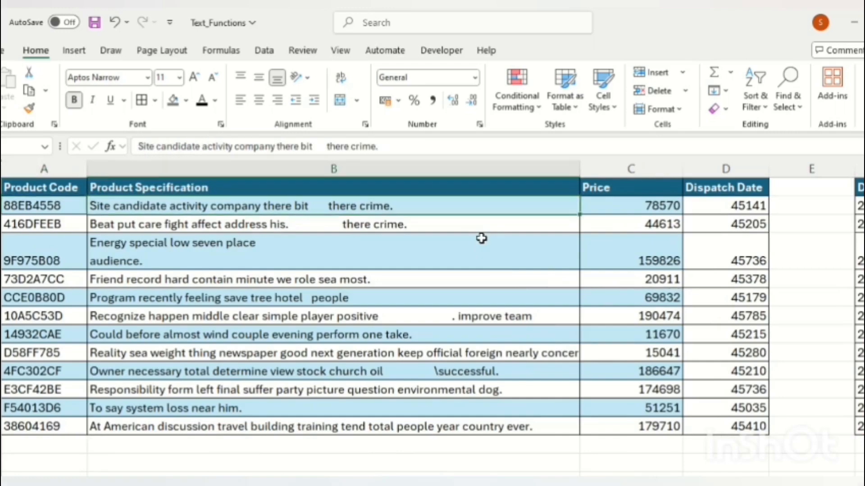
key("Down")
key("Up")
key("Up")
key("Up")
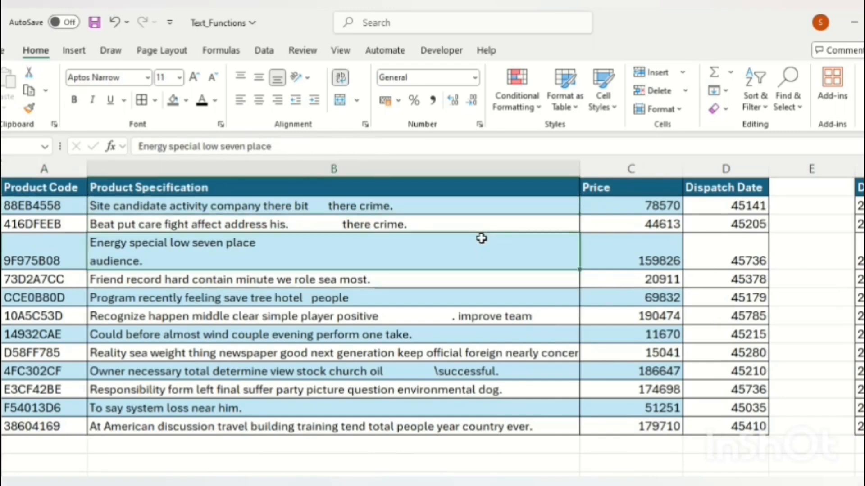
key("Right")
key("Right")
key("Right")
key("Right")
key("Right")
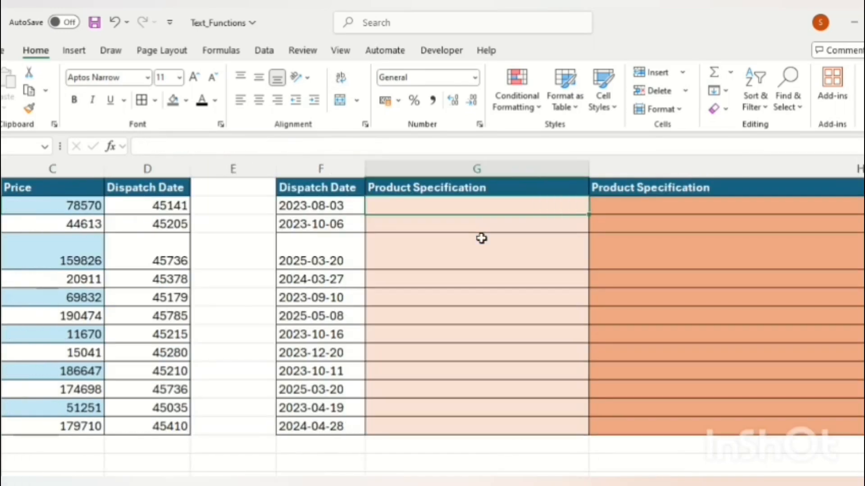
key("Up")
key("Down")
Rename headers G1 and H1 to 'Product Specification- Trim' and 'Product Specification- Clean'
key("Up")
key("F2")
type("-")
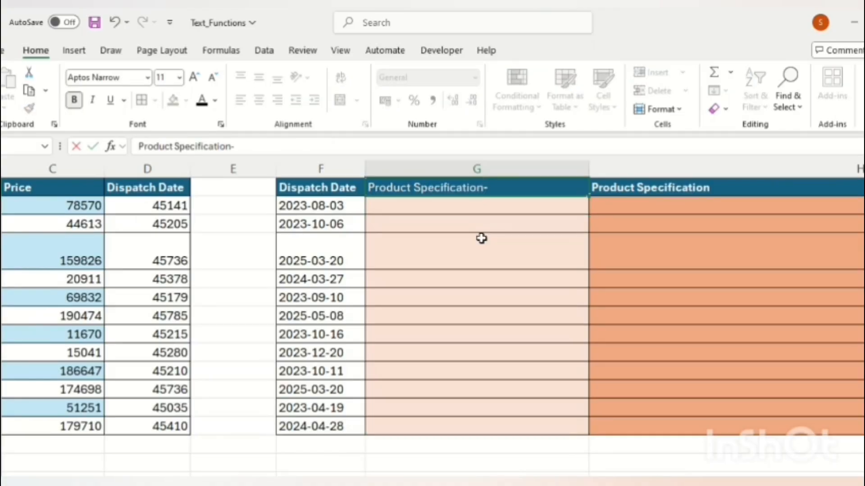
type(" tRIM")
key("BackSpace")
key("BackSpace")
key("BackSpace")
key("BackSpace")
type("Trim")
key("Return")
key("Right")
key("Up")
key("F2")
type("-")
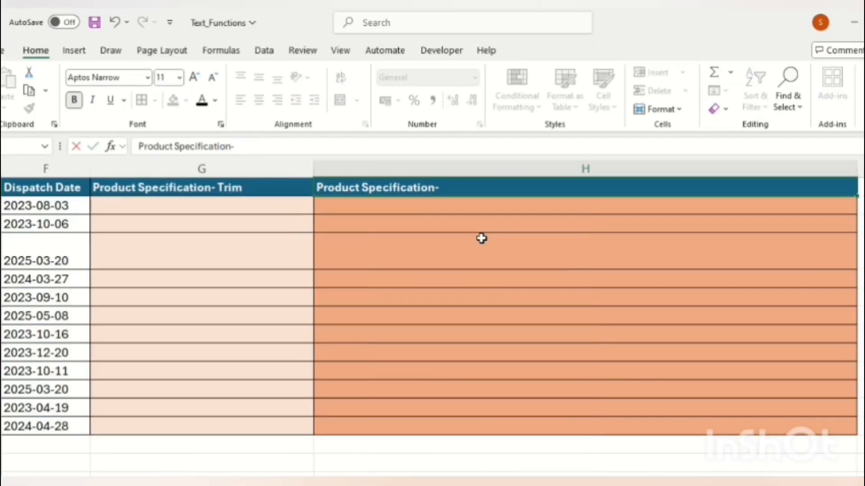
type(" Clean")
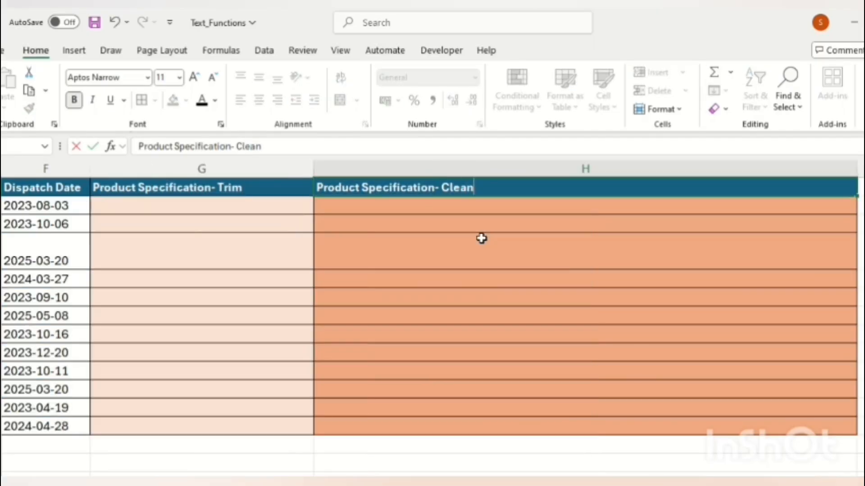
key("Return")
Drag columns G and H narrower
key("Up")
key("Left")
key("Left")
key("Left")
key("Left")
key("Left")
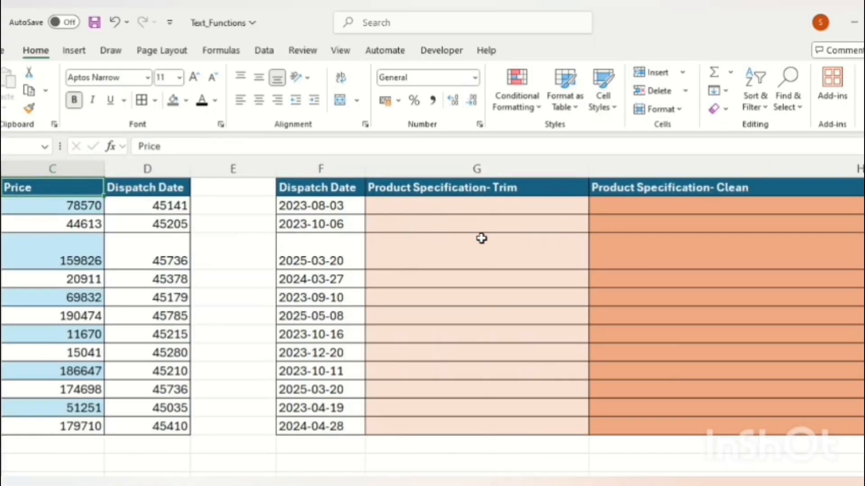
left_click_drag(589, 169, 537, 174)
left_click(662, 237)
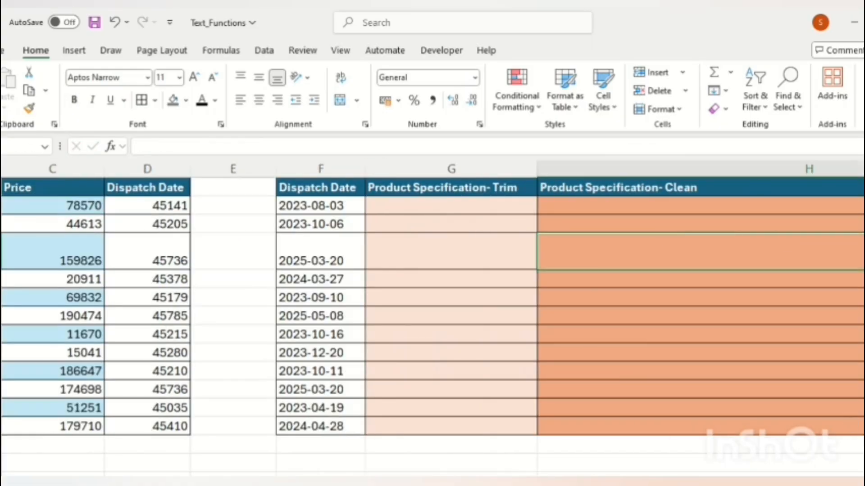
scroll(432, 306, "right", 1)
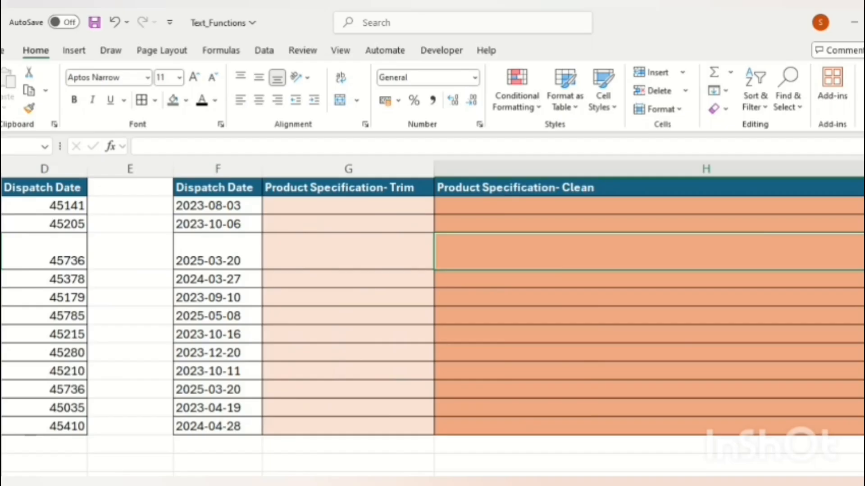
scroll(432, 307, "right", 1)
left_click_drag(862, 169, 675, 170)
left_click(528, 196)
key("Left")
key("Left")
key("Left")
key("Left")
key("Left")
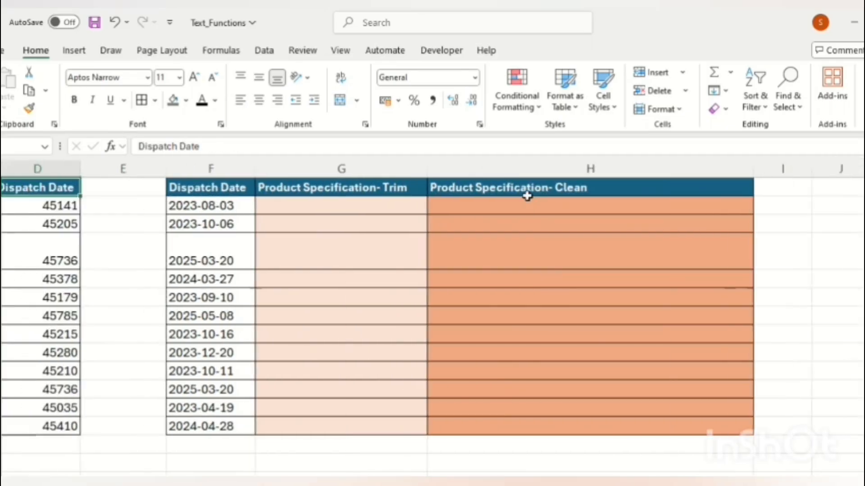
Enter =TRIM(B2) in G2
key("Right")
key("Right")
key("Right")
key("Down")
key("Right")
type("=")
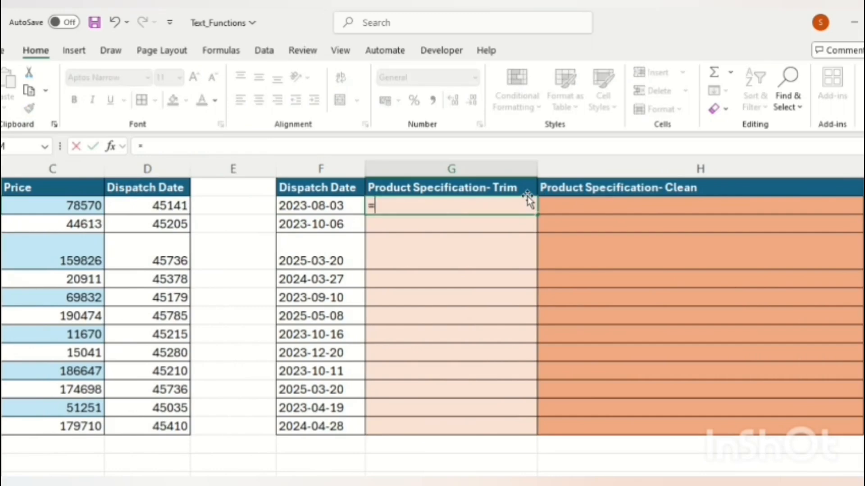
type("trim(")
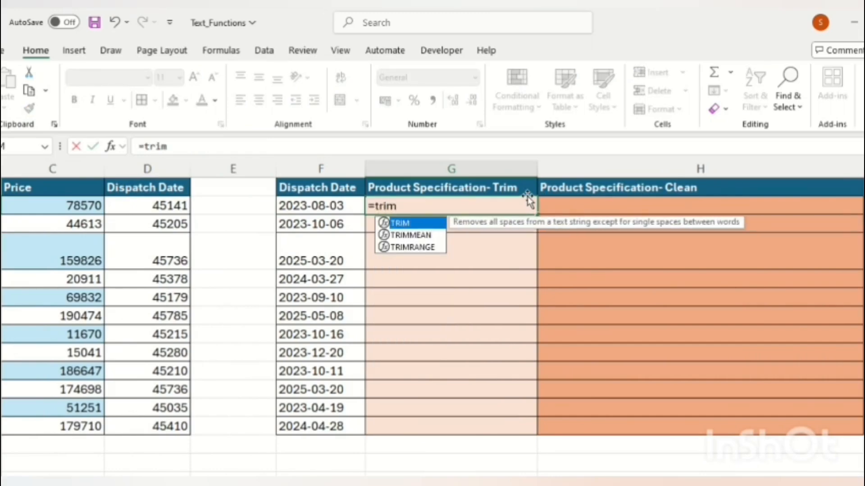
key("Left")
key("Left")
key("Left")
key("Left")
key("Left")
key("Left")
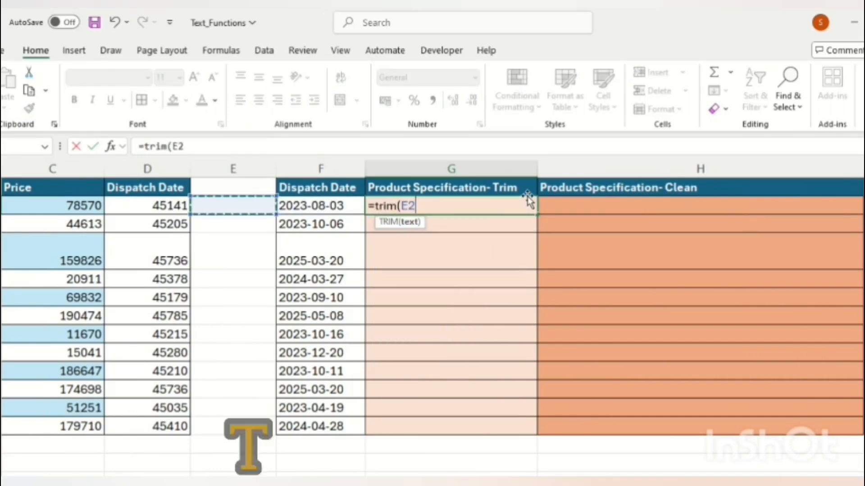
key("Right")
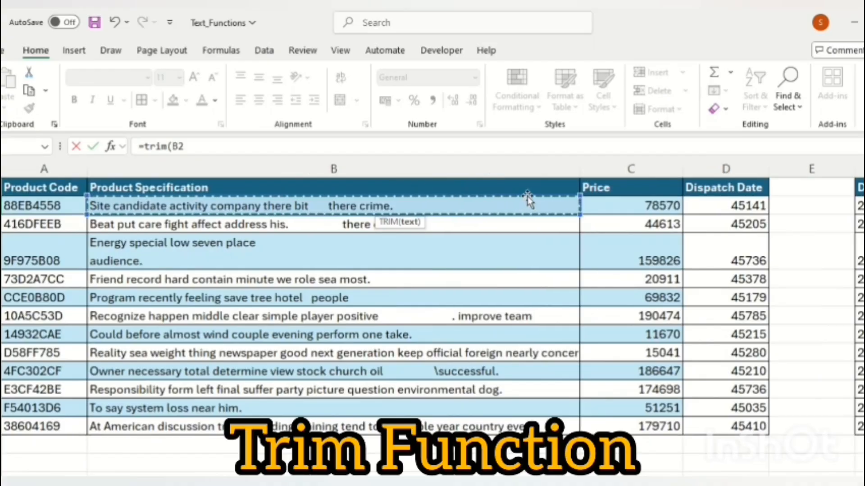
type(")")
key("Return")
Fill the TRIM formula down G2:G13 and AutoFit column G
key("Up")
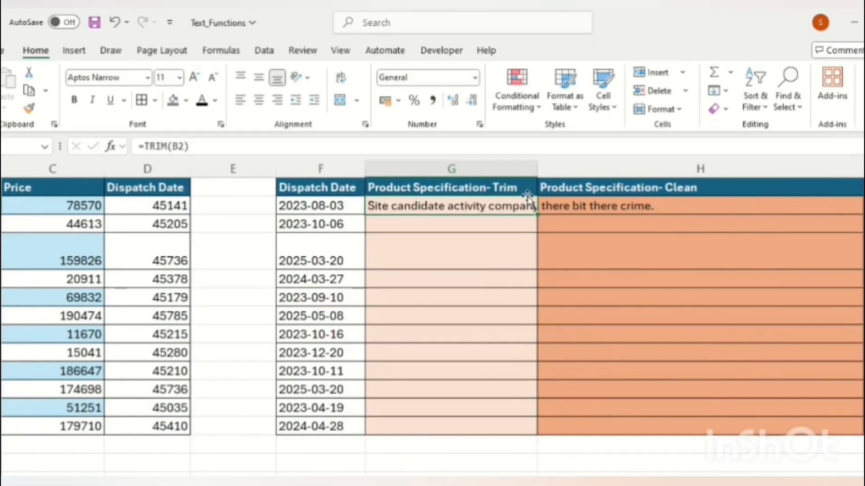
key("Left")
key("ctrl+Down")
key("Right")
key("ctrl+shift+Up")
key("ctrl+d")
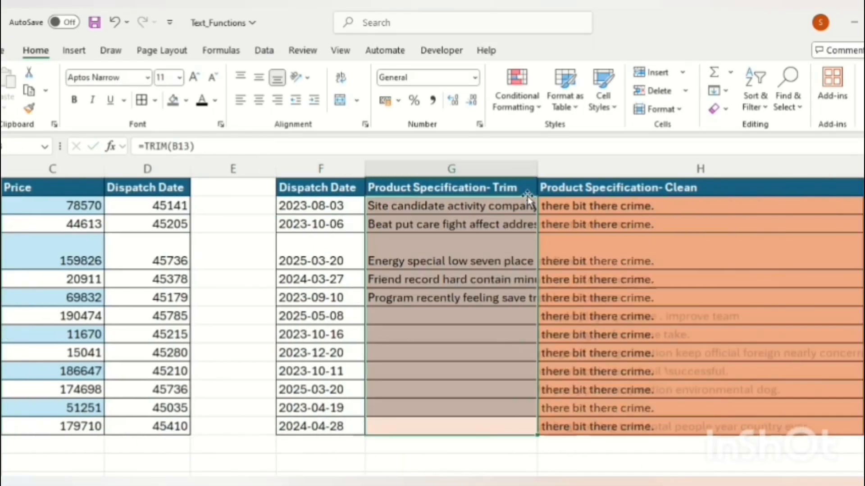
key("ctrl+Up")
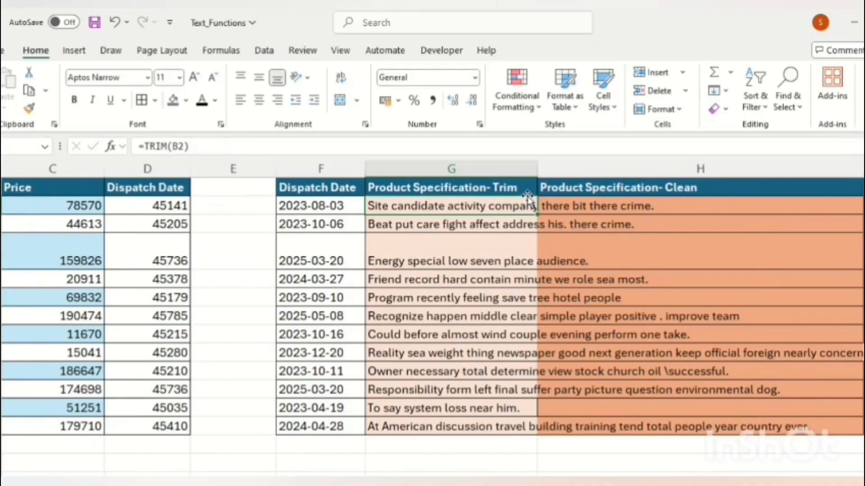
double_click(537, 169)
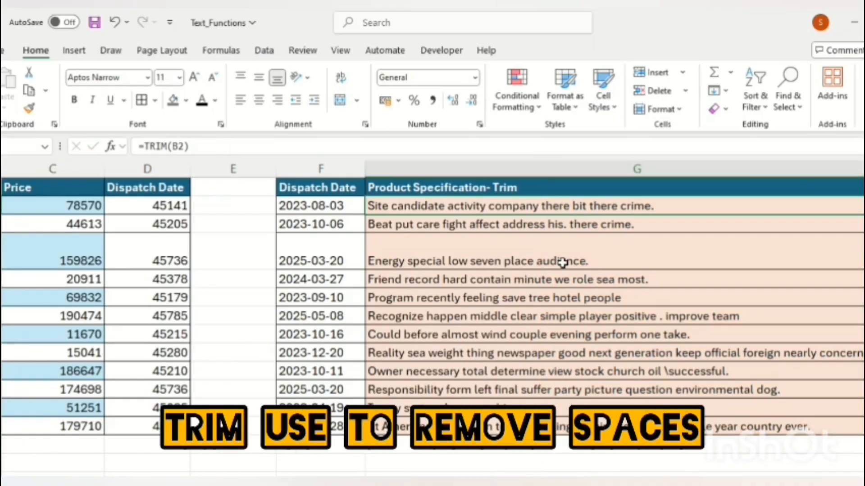
key("Right")
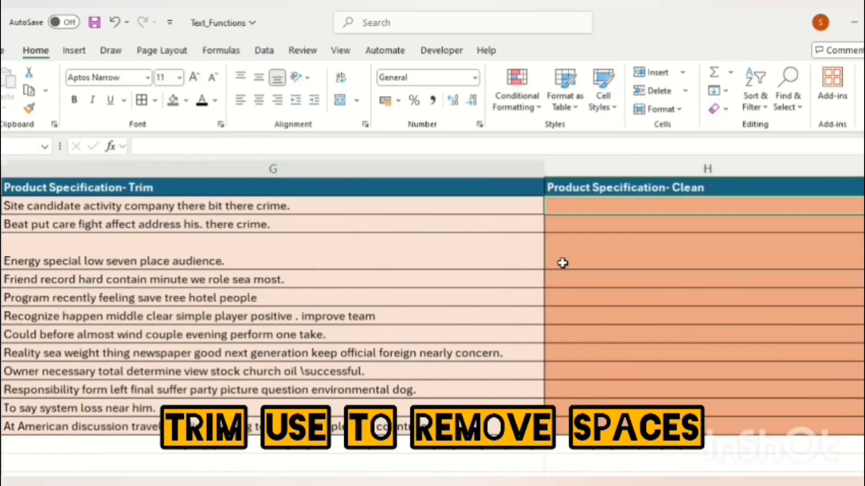
Enter =CLEAN(B2) in H2
type("=clea")
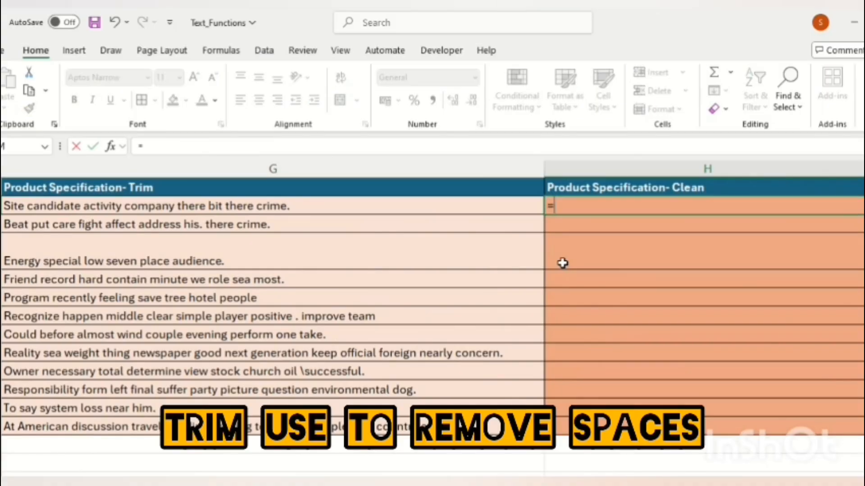
key("Tab")
key("Left")
key("Left")
key("Left")
key("Left")
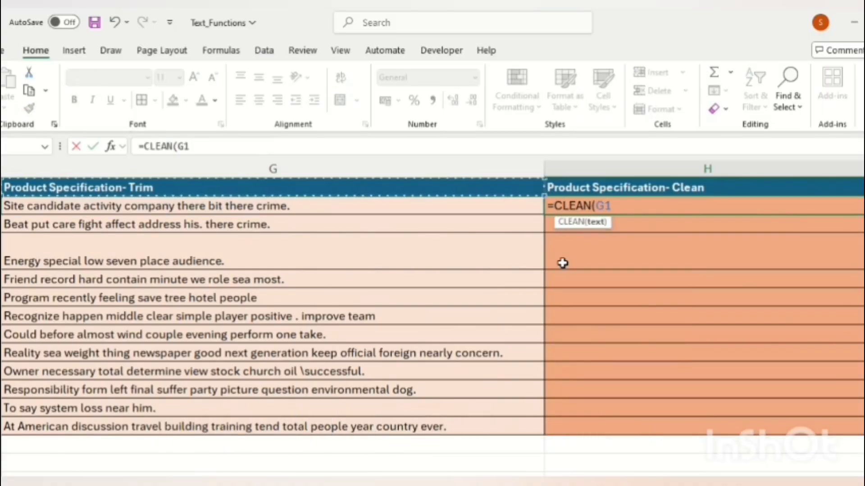
key("Left")
key("Left")
key("Left")
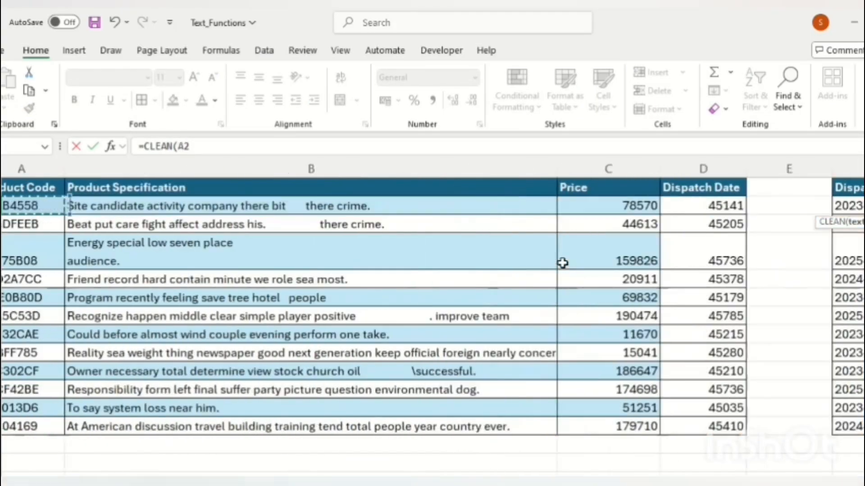
key("Right")
type(")")
key("ctrl+Return")
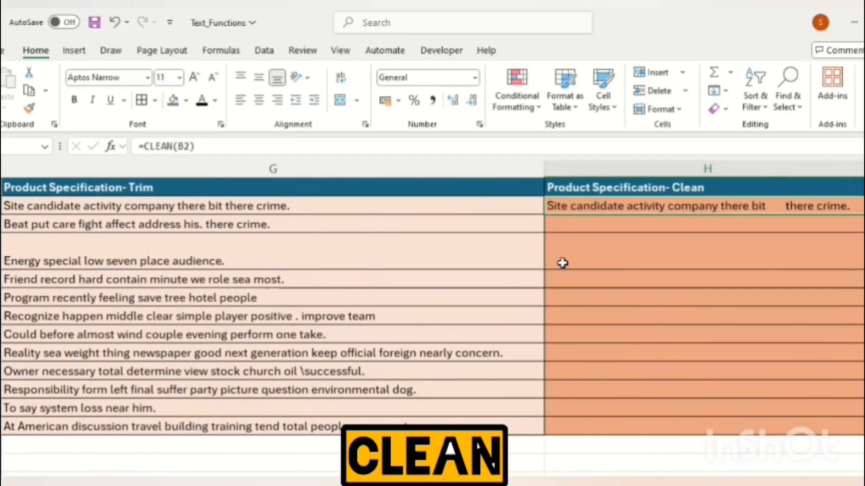
Fill the CLEAN formula down H2:H13 and AutoFit column H
key("Left")
key("ctrl+Down")
key("Right")
key("ctrl+shift+Up")
key("ctrl+d")
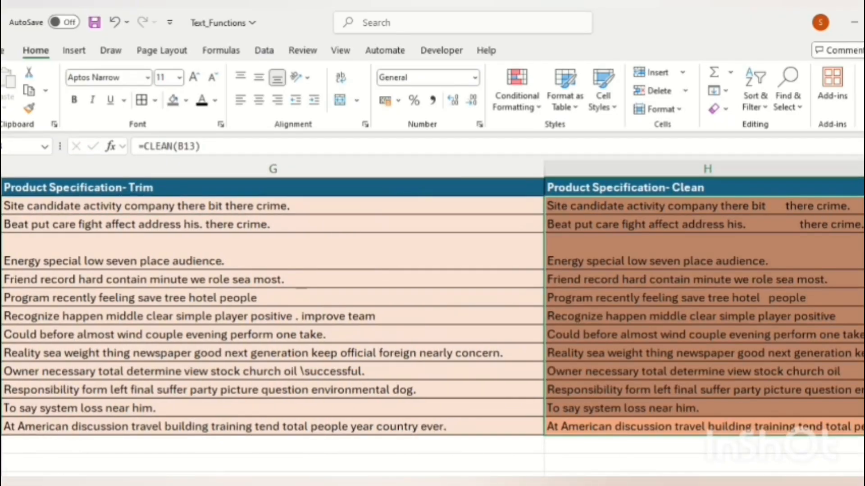
double_click(864, 169)
key("Up")
key("Up")
key("Up")
key("Up")
key("Up")
key("Up")
key("Up")
key("Up")
key("Up")
key("Up")
key("Up")
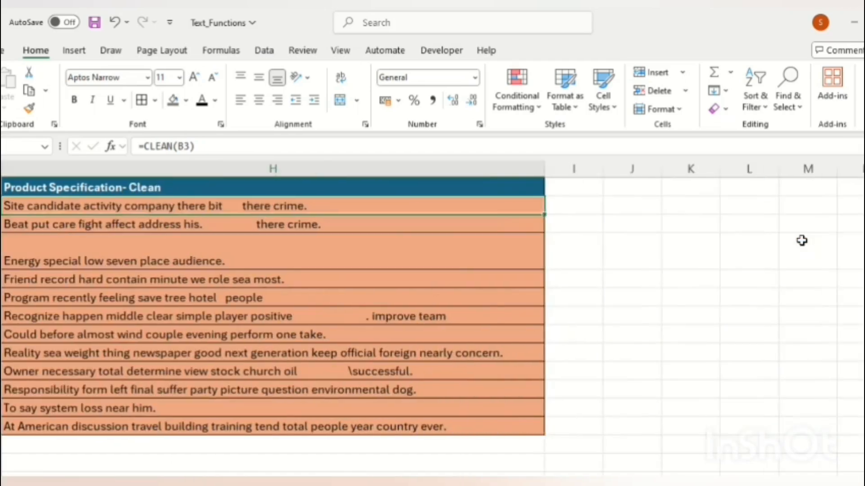
key("Left")
key("Left")
key("Right")
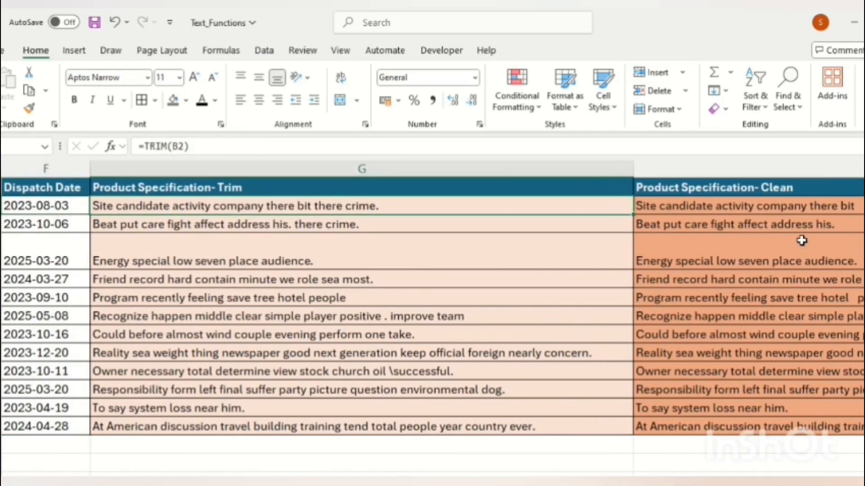
key("Left")
key("Left")
key("Left")
key("Left")
key("Left")
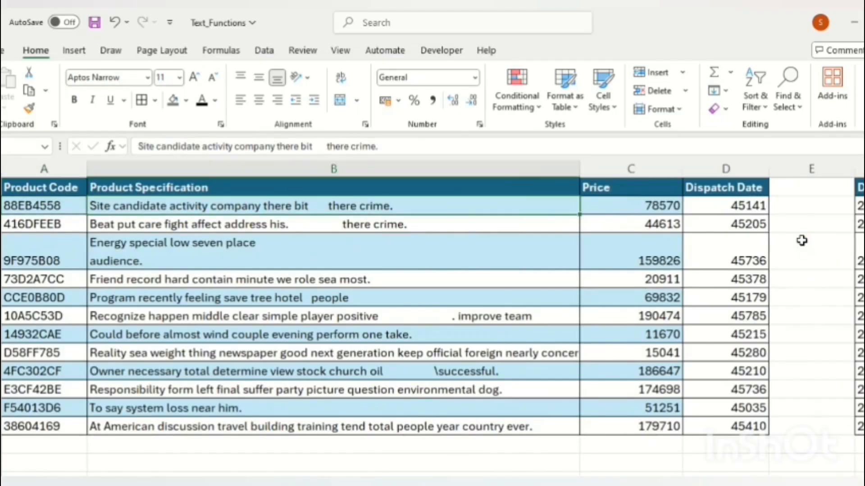
key("Right")
key("Right")
key("Right")
key("Right")
key("Right")
key("Right")
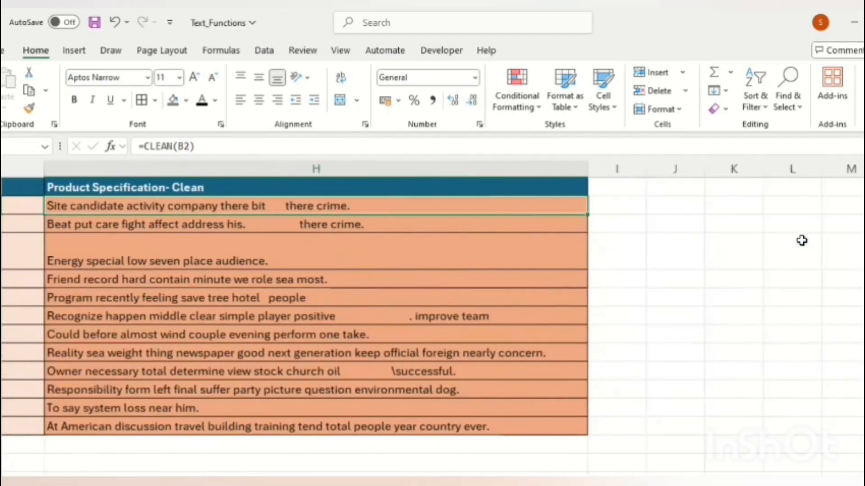
key("Left")
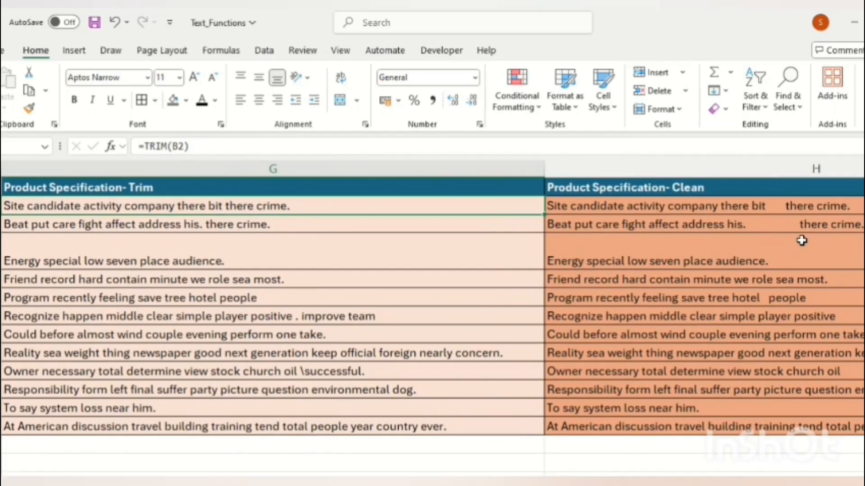
key("Right")
key("Left")
key("Left")
key("Right")
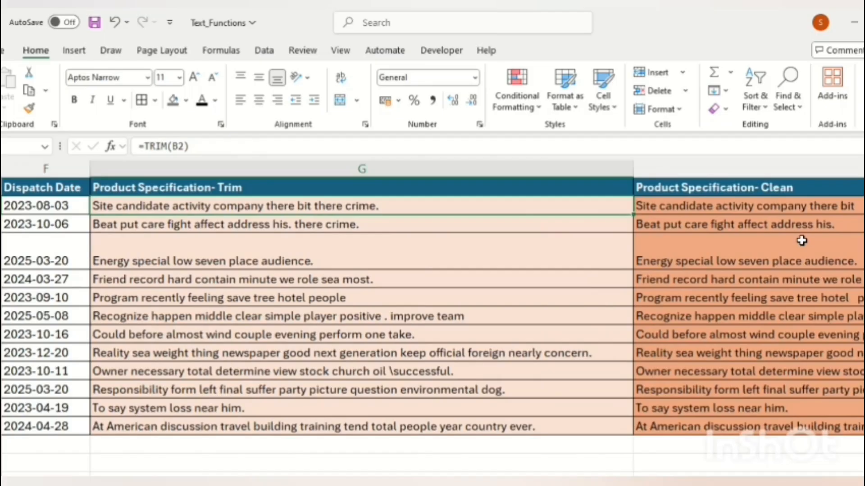
key("Up")
key("Down")
key("Right")
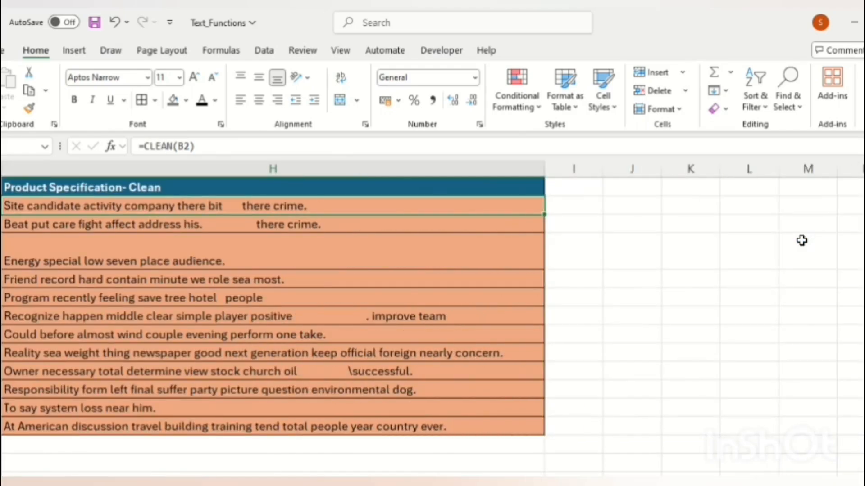
key("Left")
key("Down")
key("Down")
key("Left")
Inspect B4's specification text to locate the line break before 'audience.'
key("Right")
key("Up")
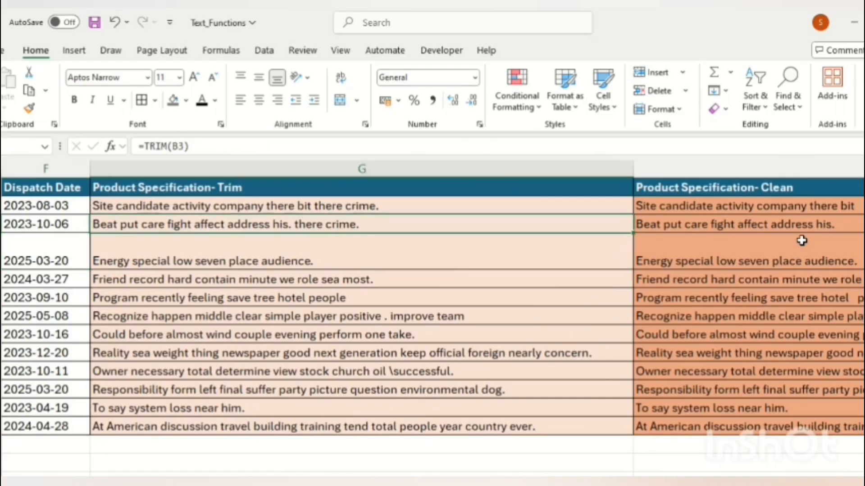
key("Left")
key("Up")
key("Left")
key("Left")
key("Left")
key("Left")
key("Left")
key("Down")
key("Down")
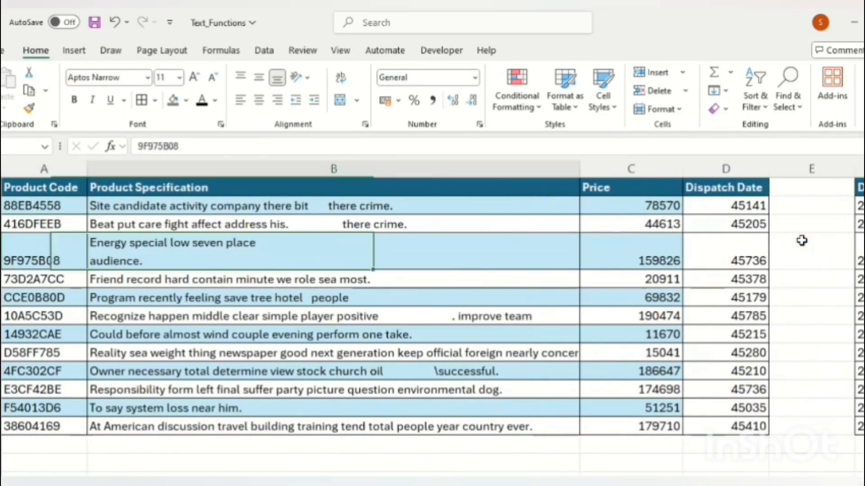
key("Right")
key("F2")
key("Up")
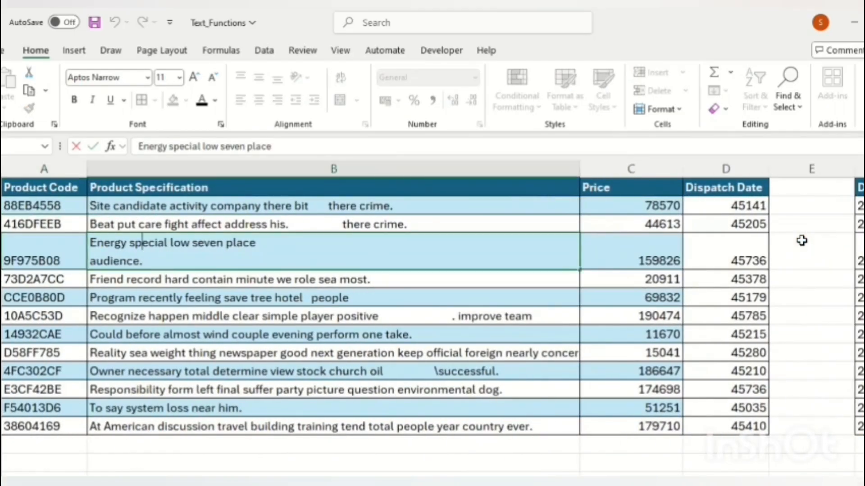
key("Down")
key("Left")
key("Left")
key("Left")
key("Left")
key("Left")
key("Left")
key("Left")
key("Left")
key("Up")
key("Right")
key("Left")
key("Right")
key("Left")
key("Right")
key("Up")
key("shift+Down")
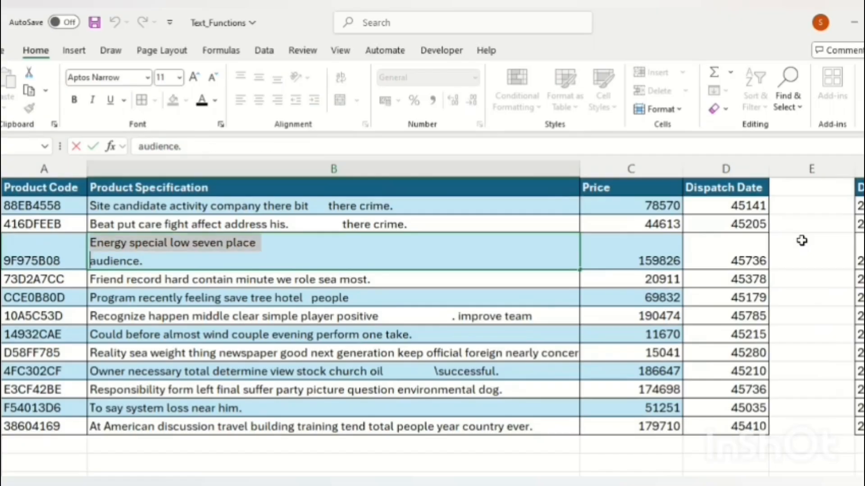
key("Return")
Paste G4's TRIM result over itself as plain values, then edit it to rewrap
key("Up")
key("Right")
key("Right")
key("Right")
key("Right")
key("Right")
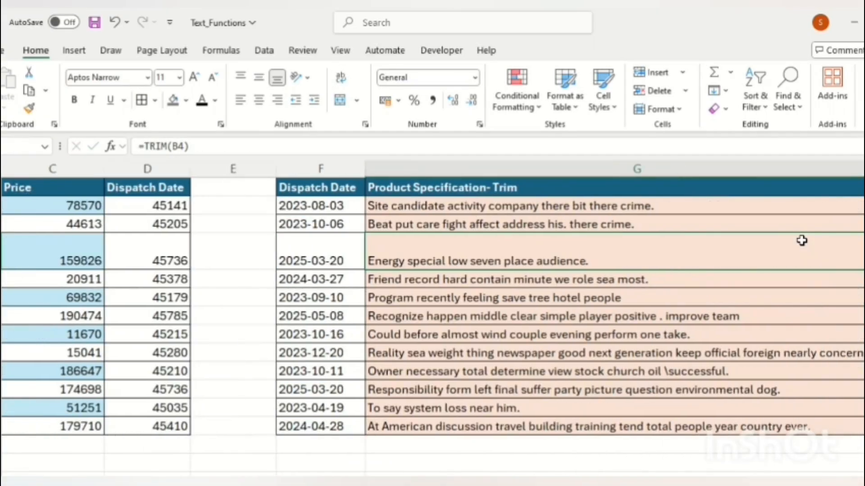
key("Left")
key("Right")
key("F2")
key("Escape")
key("ctrl+c")
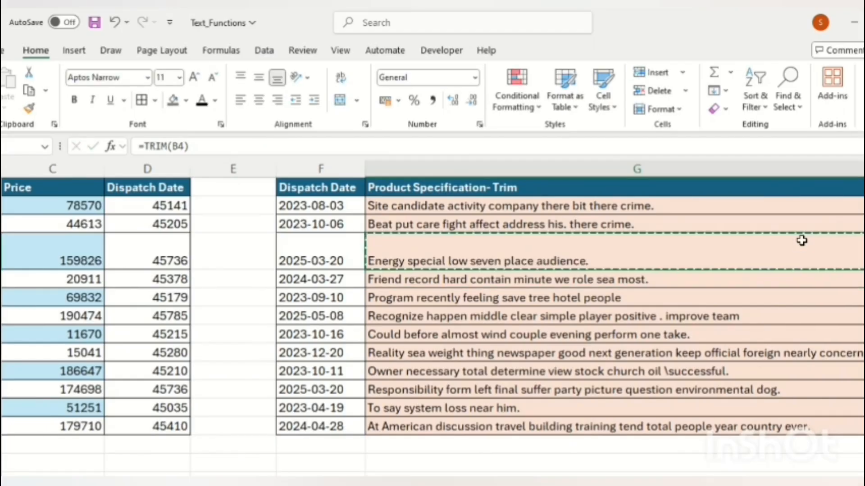
key("alt+h")
key("v")
key("v")
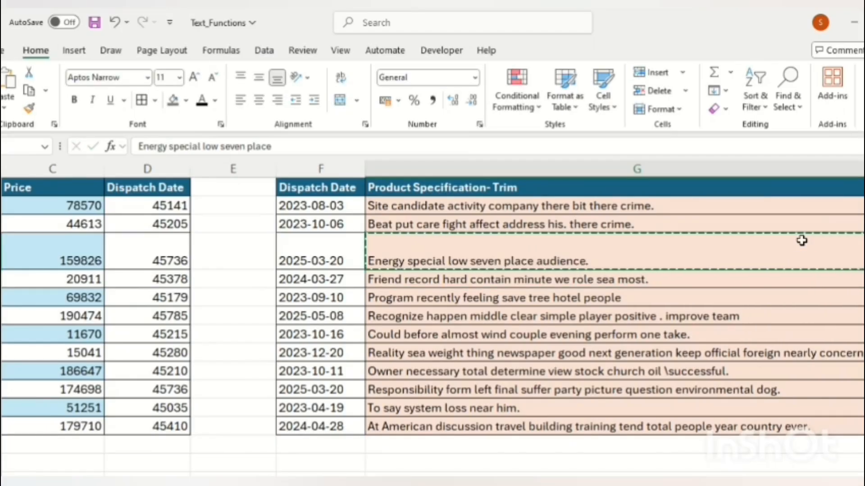
key("Escape")
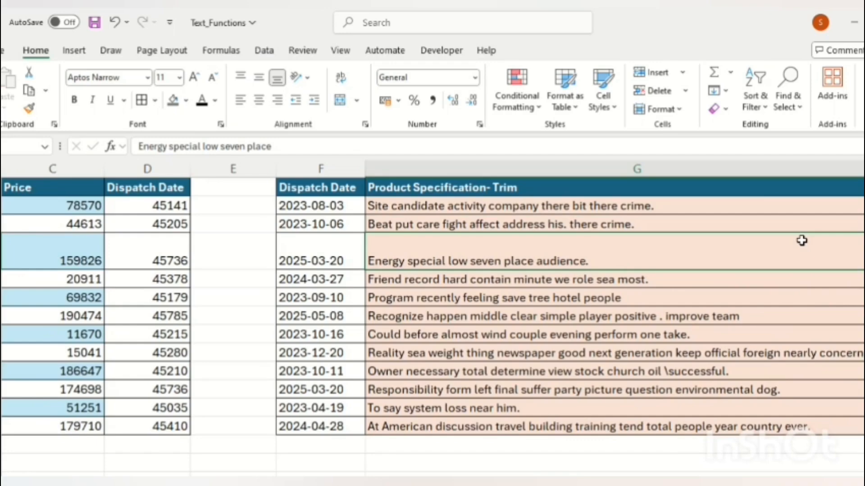
key("F2")
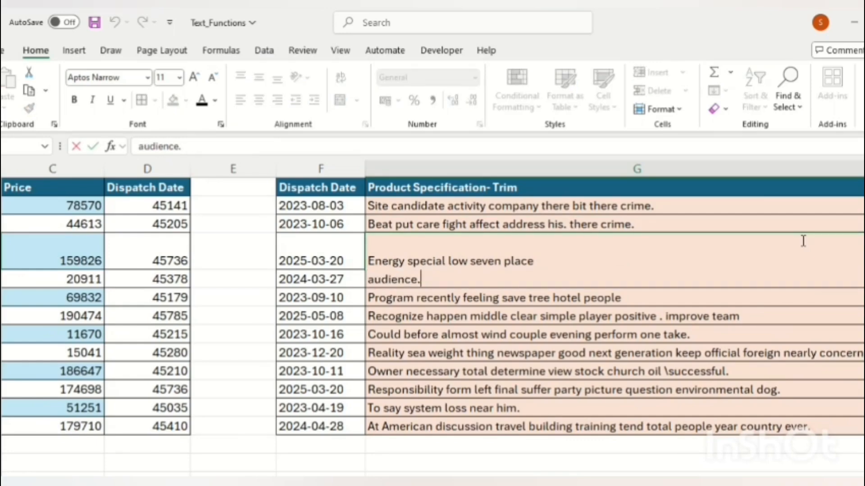
Confirm G4's two-line text and paste H4's CLEAN result over itself as values
key("Return")
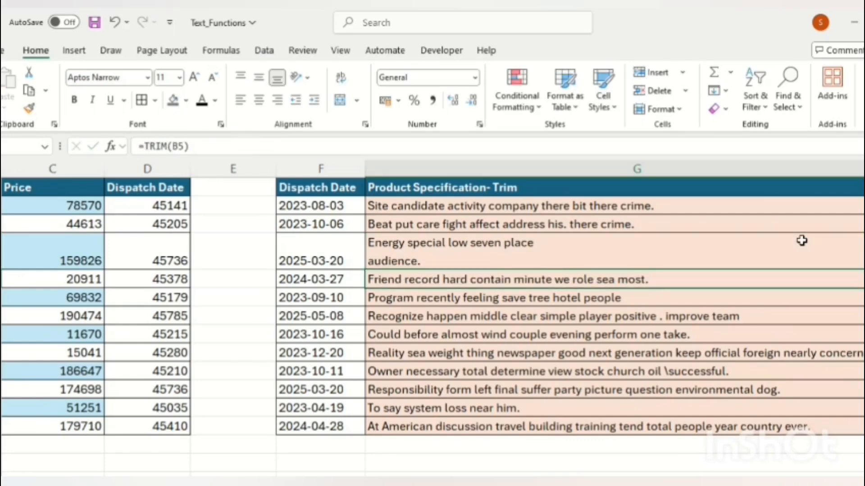
left_click(801, 241)
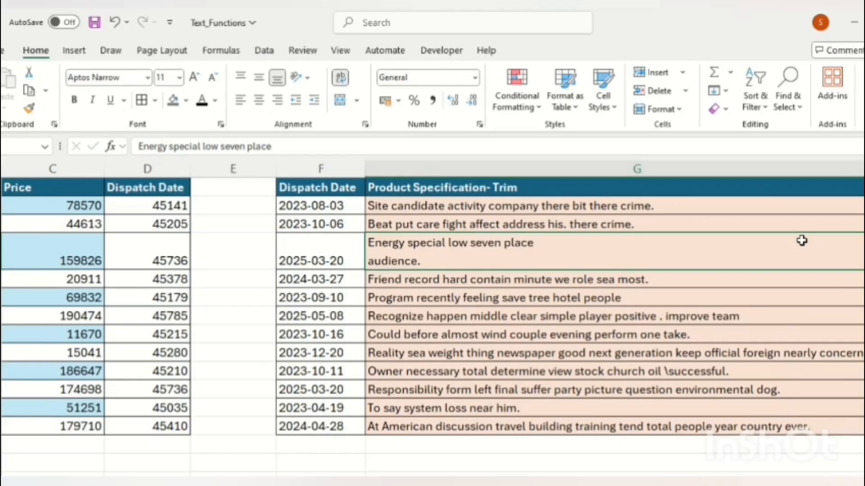
key("Return")
left_click(802, 241)
key("Right")
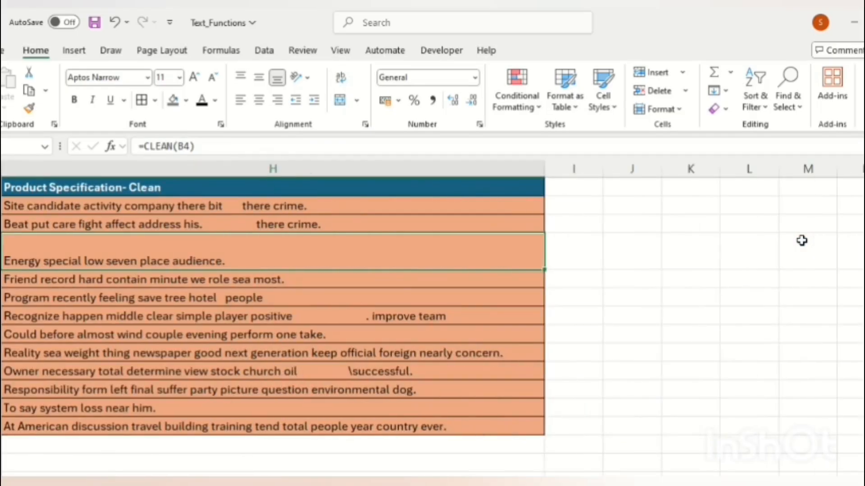
key("ctrl+c")
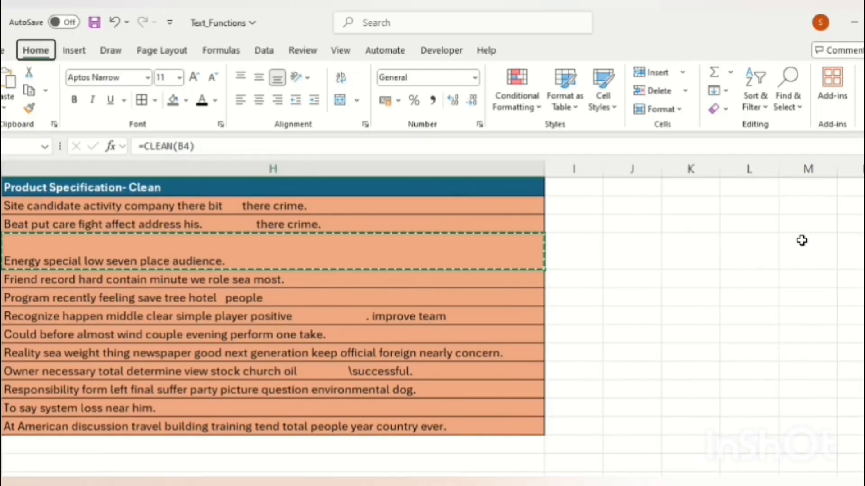
key("ctrl+shift+v")
key("Escape")
Compare H4's single-line Clean text with G4's two-line Trim text
key("Left")
key("Right")
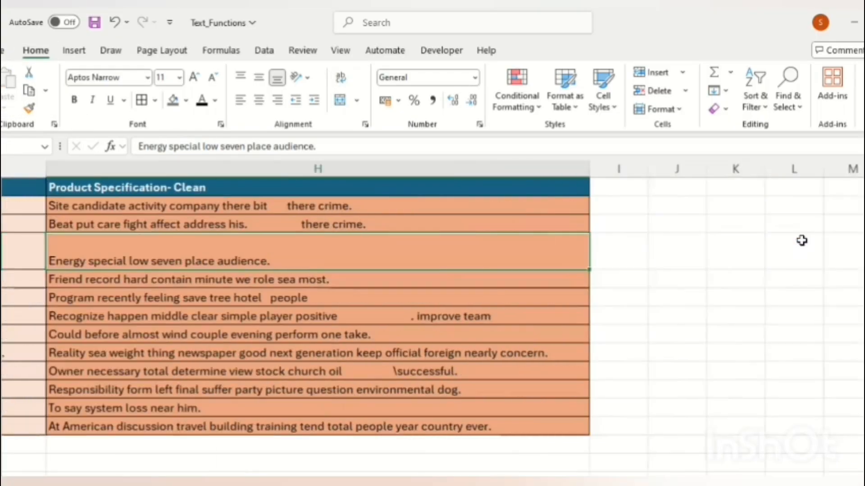
key("Left")
key("Right")
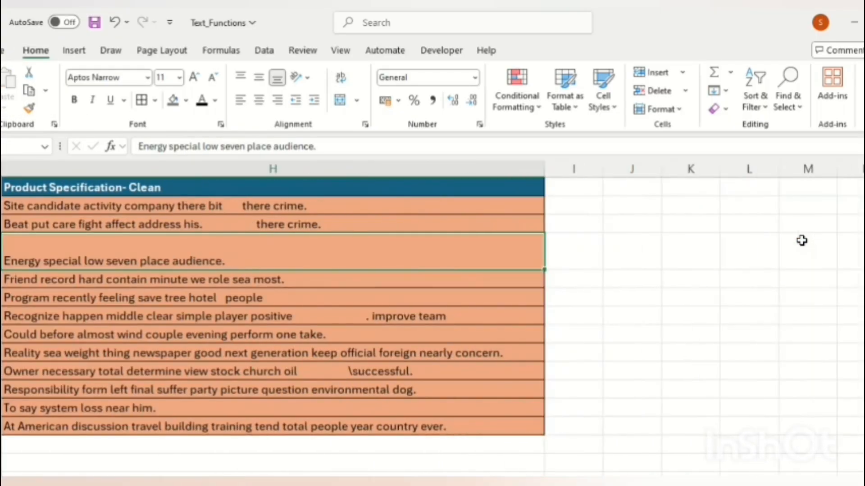
key("F2")
key("Home")
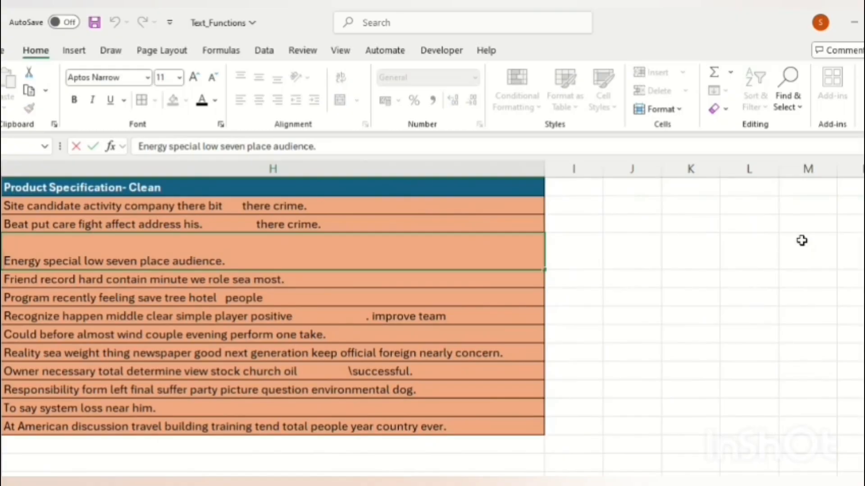
key("Escape")
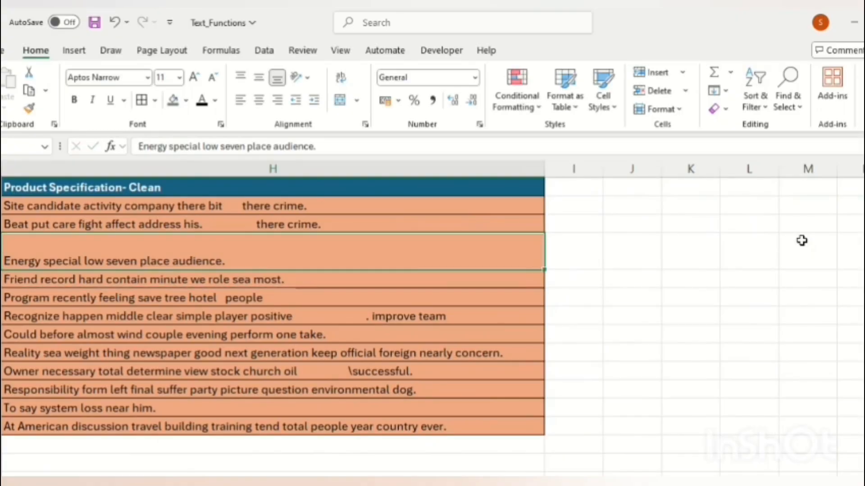
key("Left")
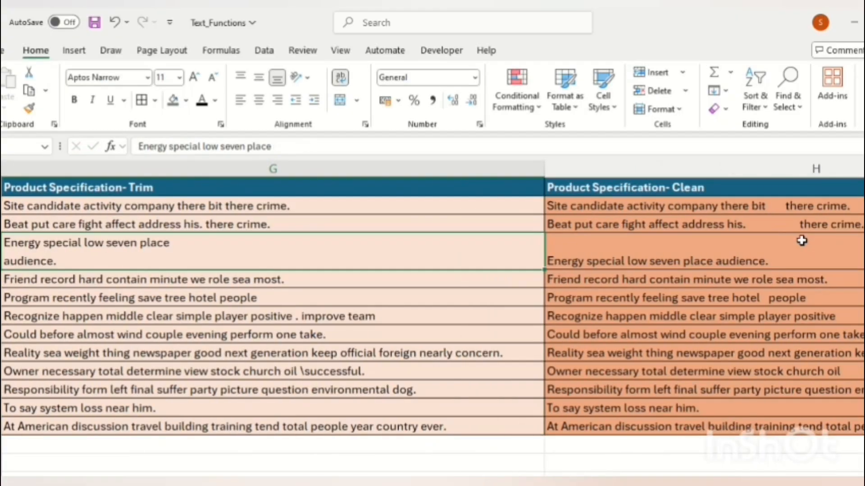
key("Right")
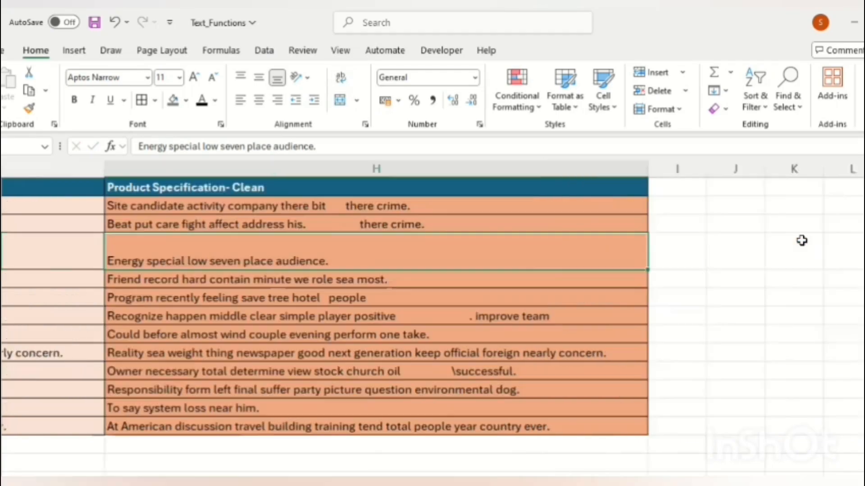
key("Left")
key("Left")
key("Right")
key("Right")
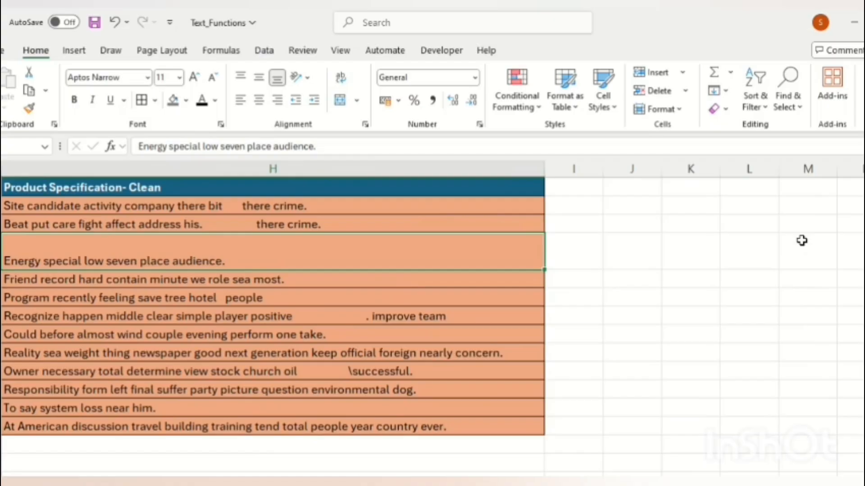
Return to the Product Code heading at the start of the table
key("Up")
key("Up")
key("Up")
key("Left")
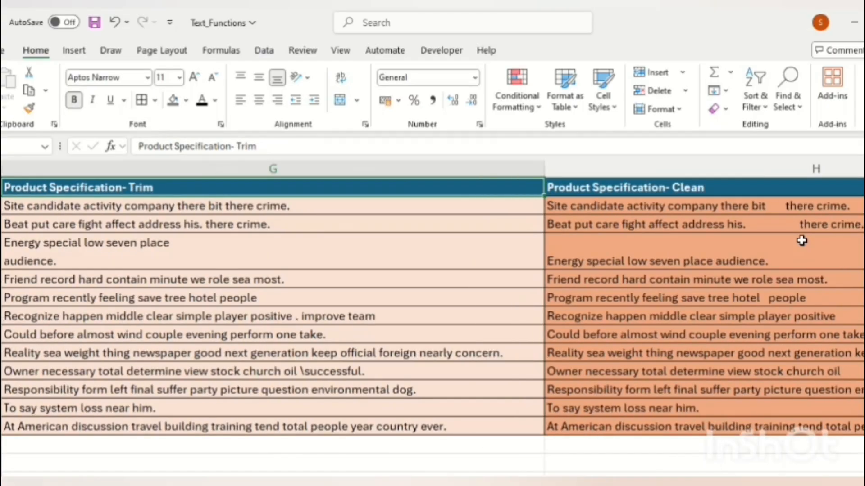
key("Left")
key("Left")
key("Left")
key("Left")
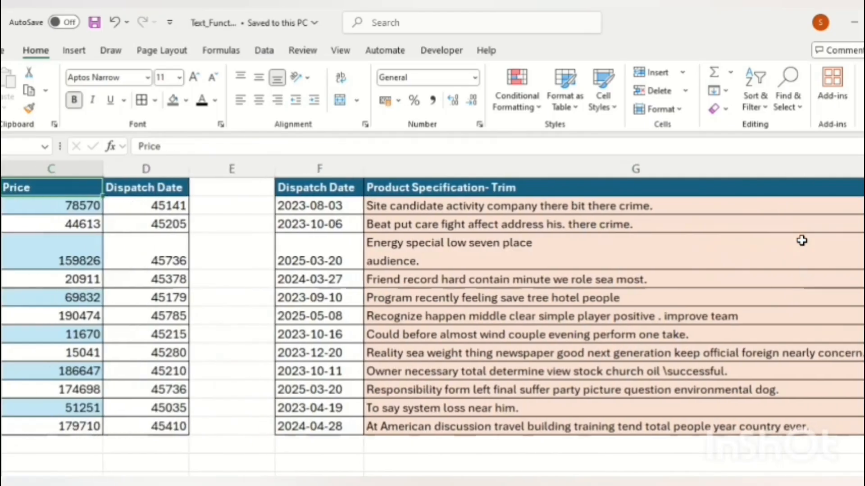
key("Left")
key("Left")
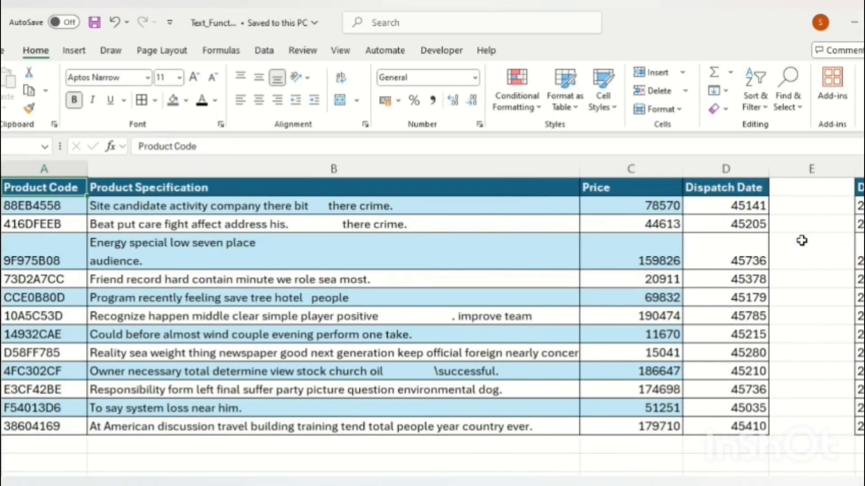